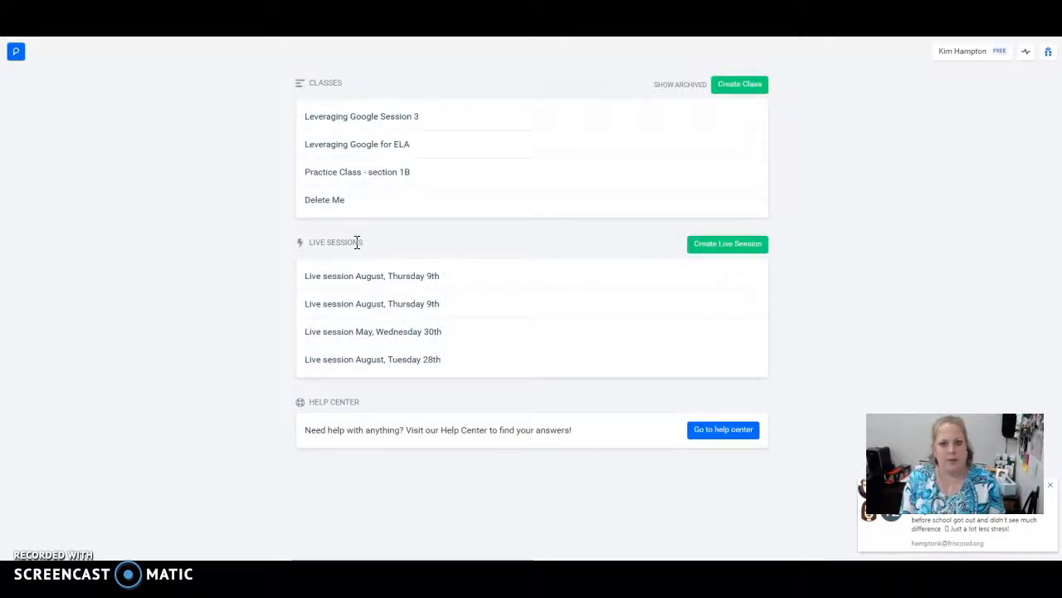
left_click(341, 266)
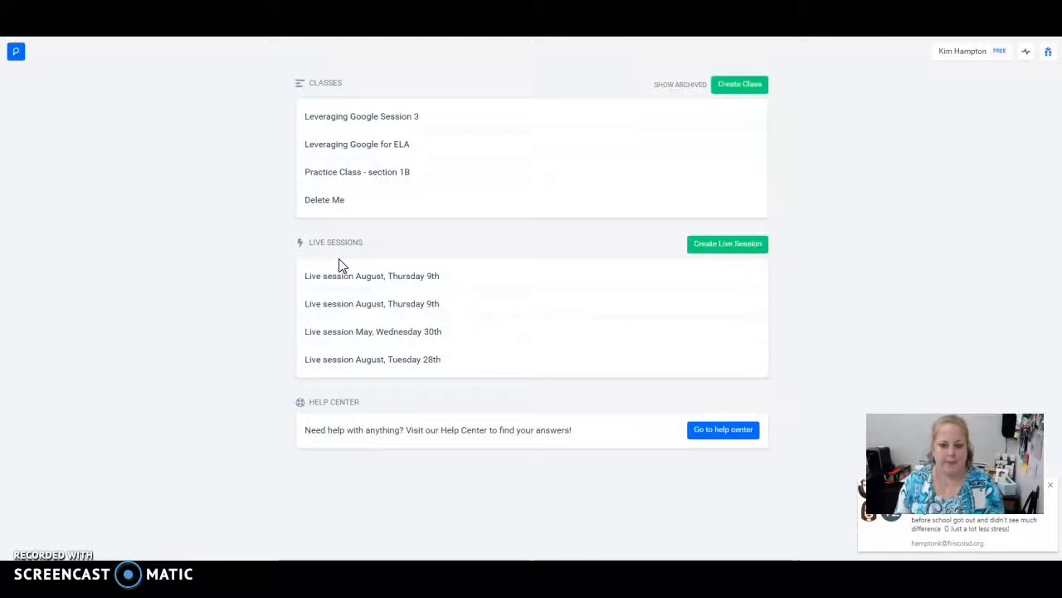
left_click(348, 259)
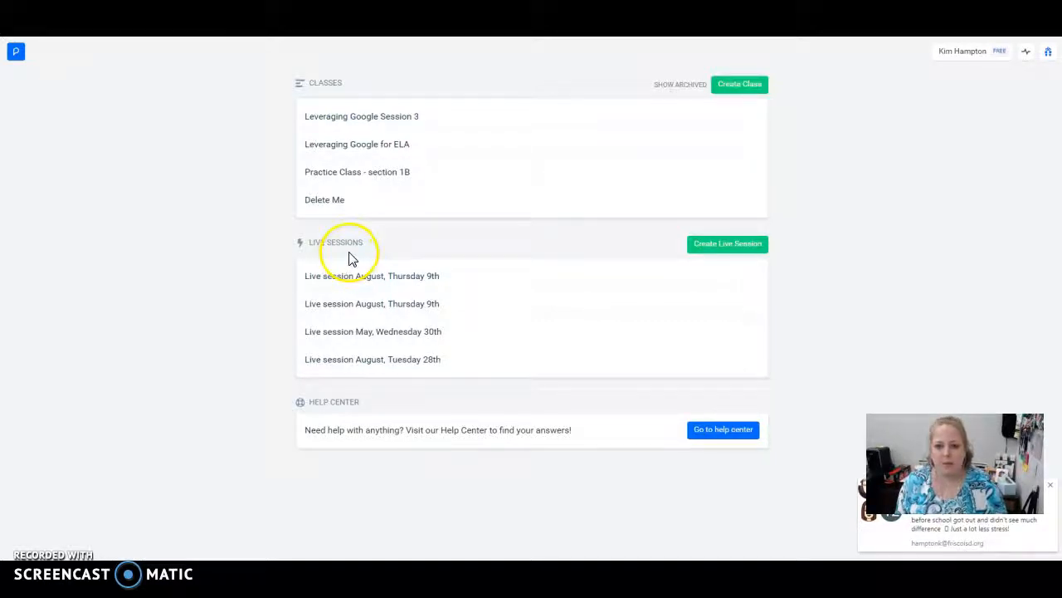
left_click(345, 229)
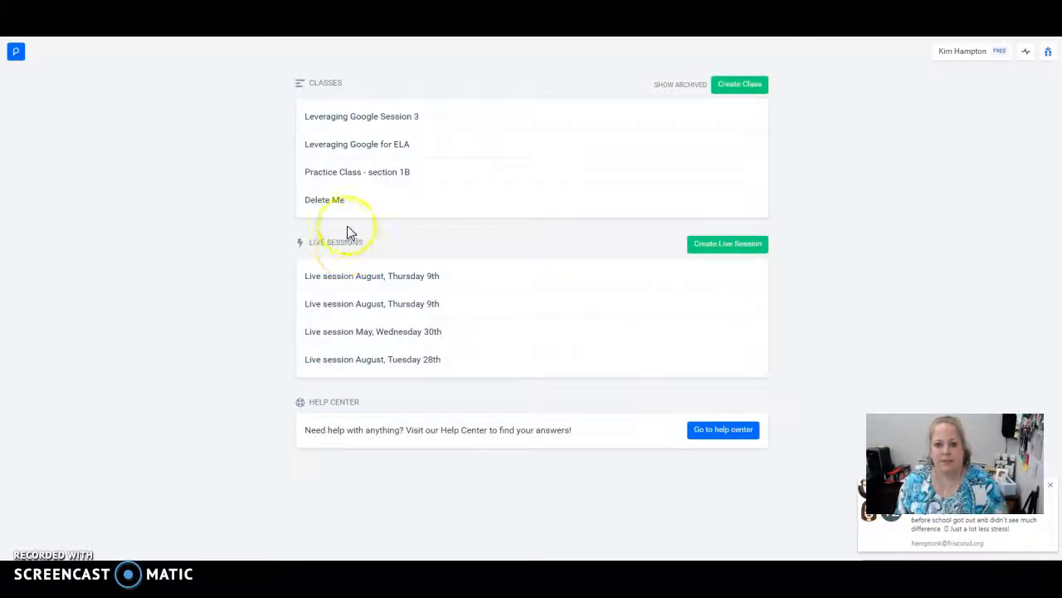
left_click(346, 240)
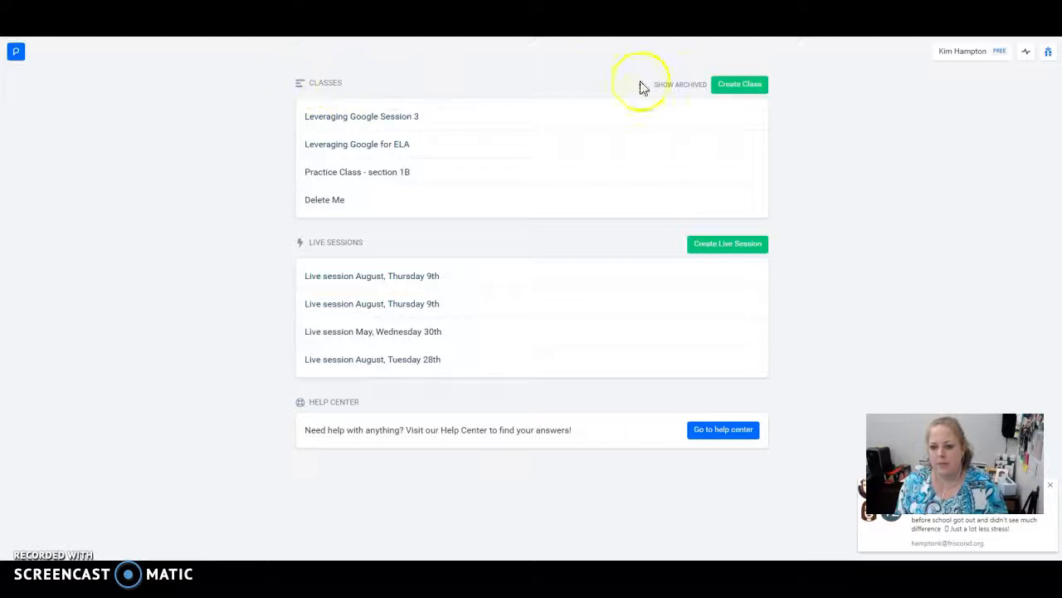
Create a new class titled "Delete Me Also".
left_click(739, 84)
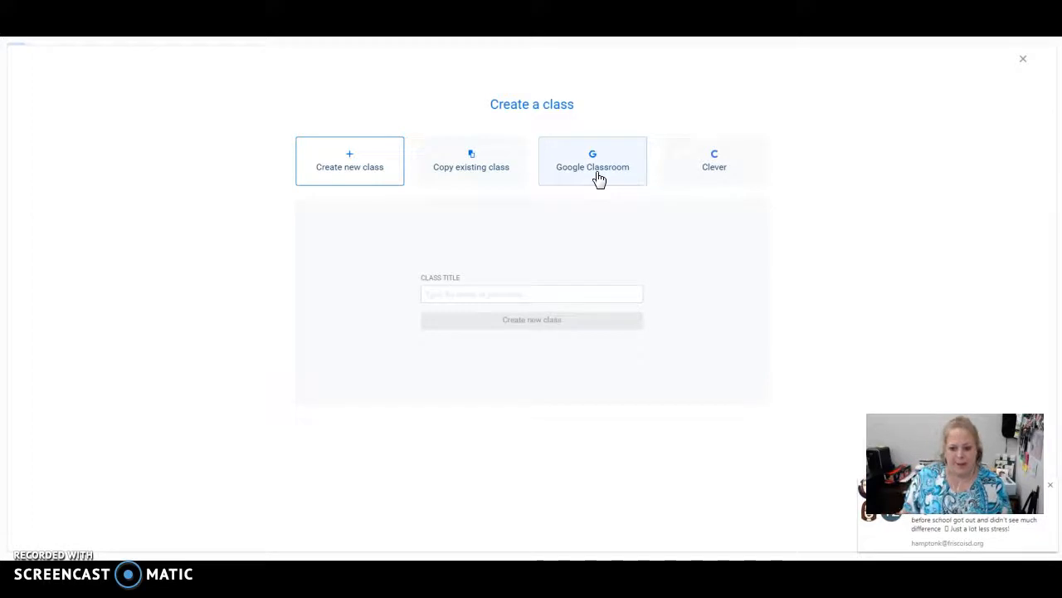
left_click(496, 293)
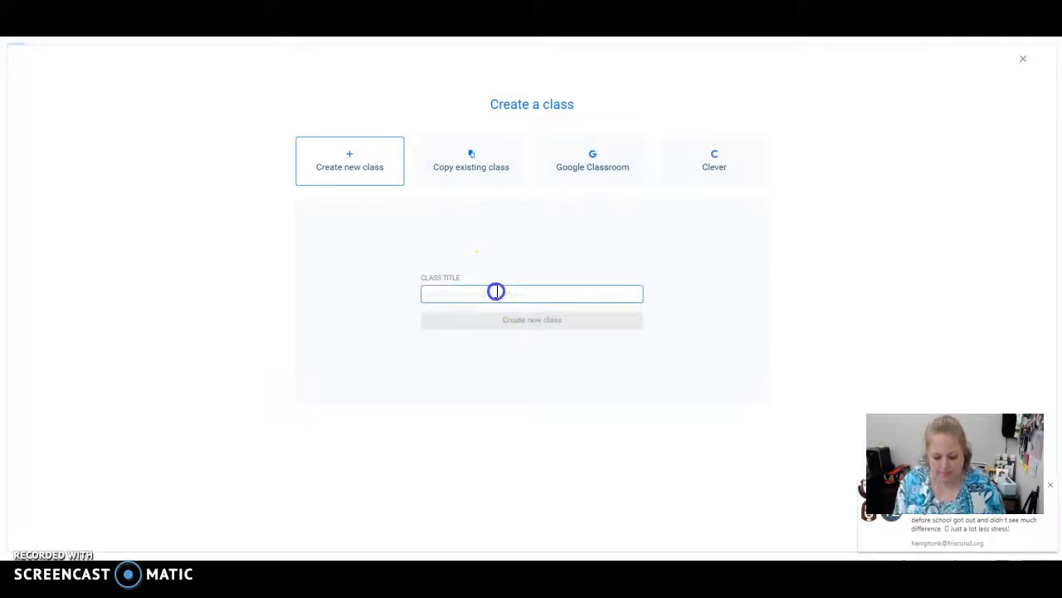
type("Delete Me Also")
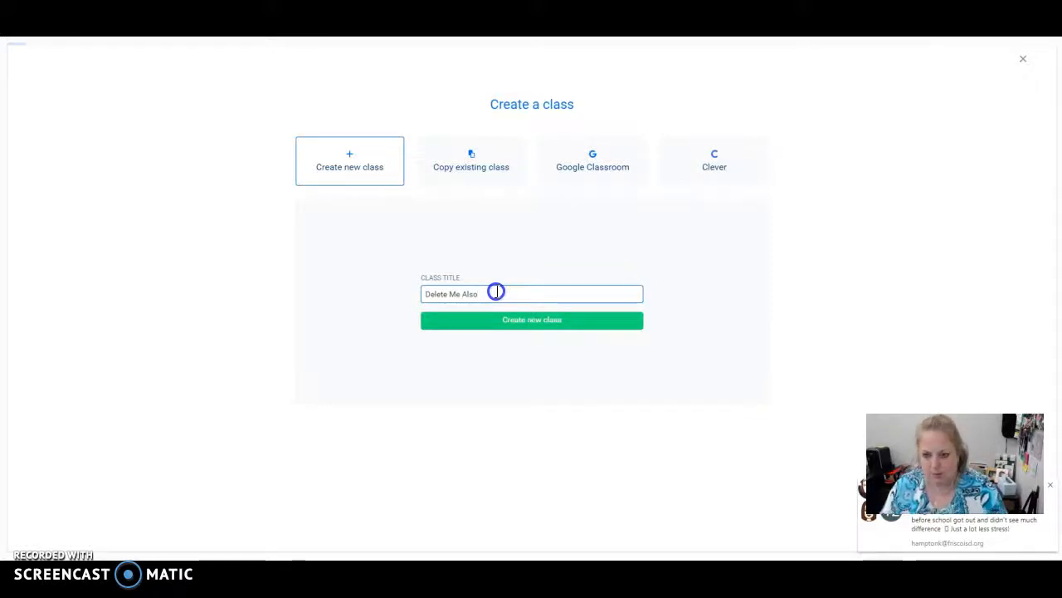
left_click(520, 327)
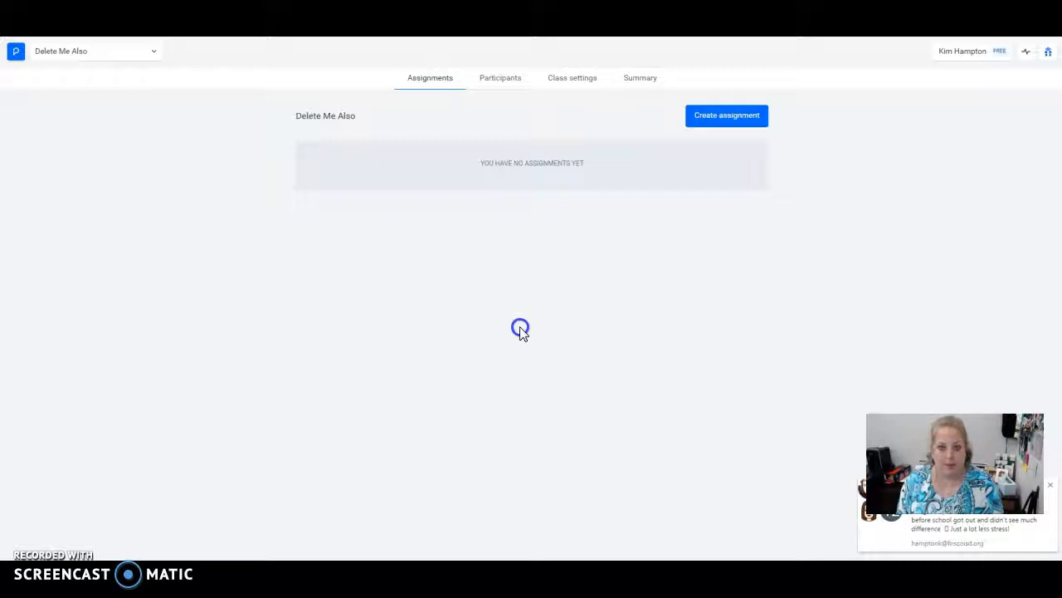
Generate a class code that lets multiple students join the class themselves, and finish the code dialog.
left_click(516, 82)
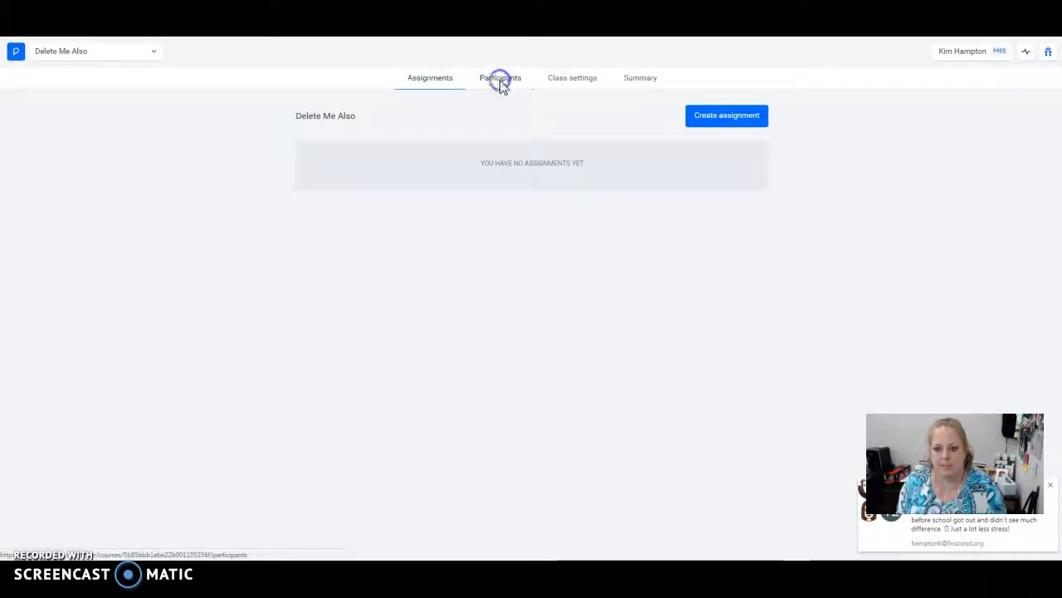
left_click(501, 81)
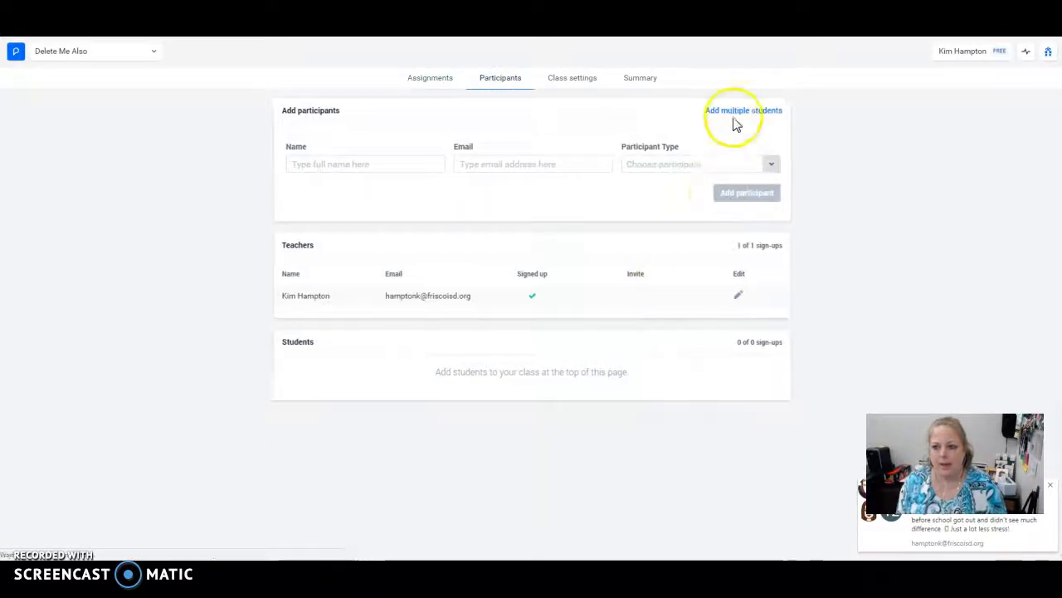
left_click(738, 114)
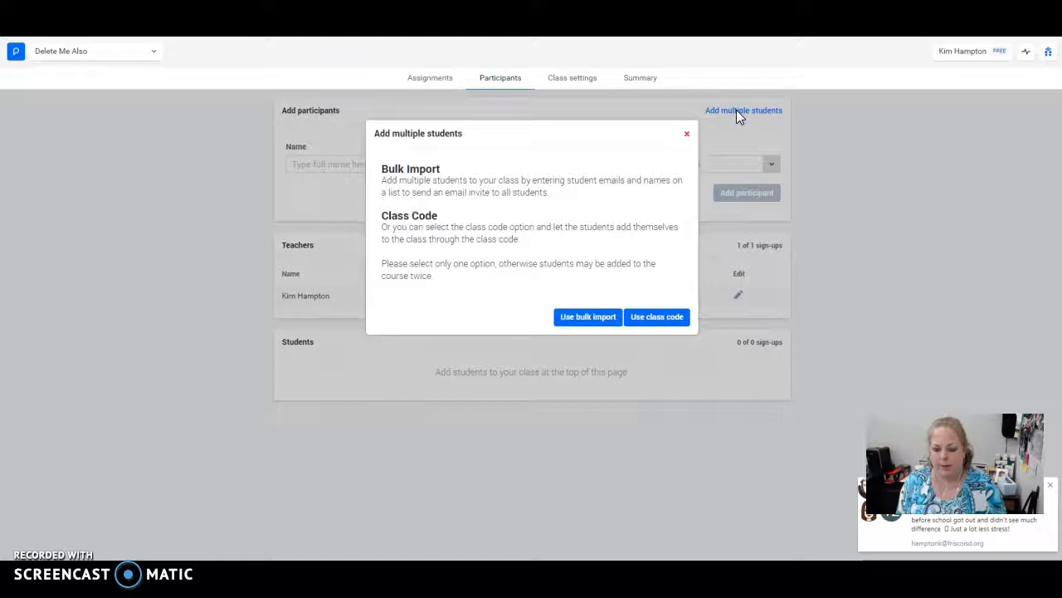
left_click(669, 320)
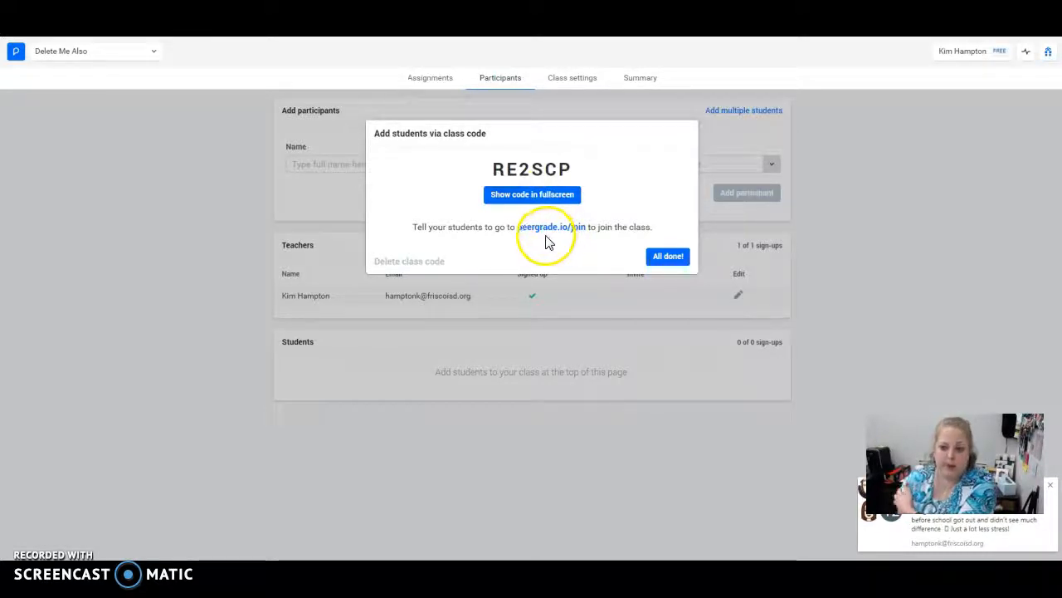
left_click(668, 258)
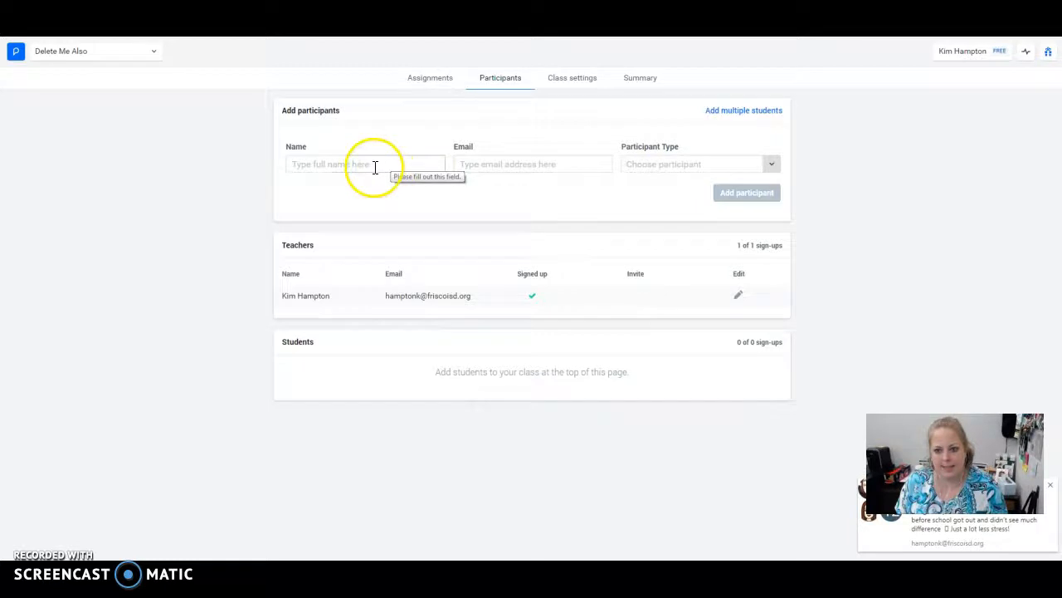
left_click(654, 169)
left_click(571, 204)
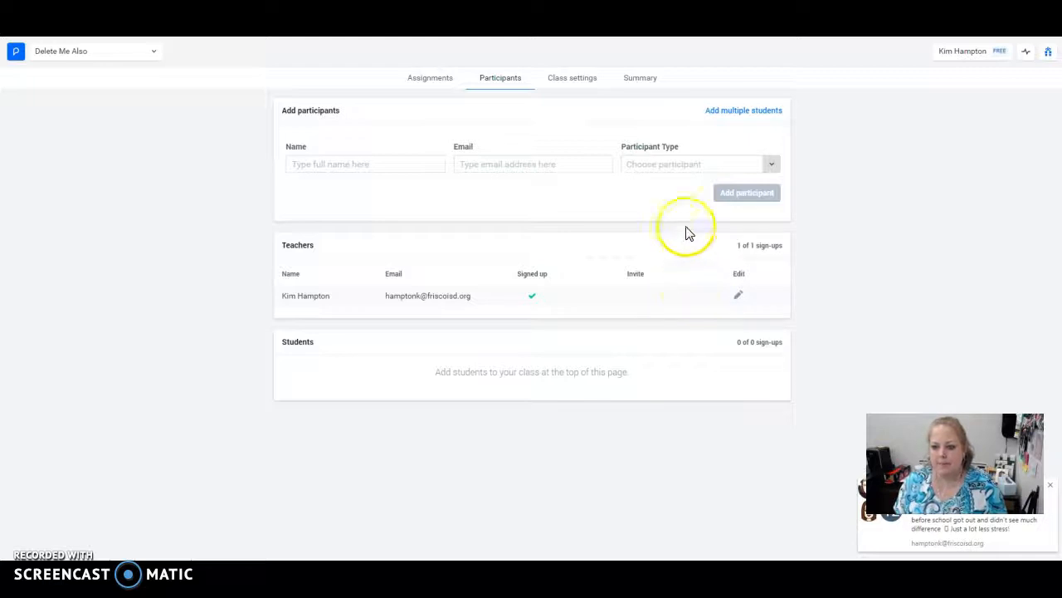
Create an assignment titled "Delete This Assignment" with no description or file, and continue to its rubric.
left_click(433, 81)
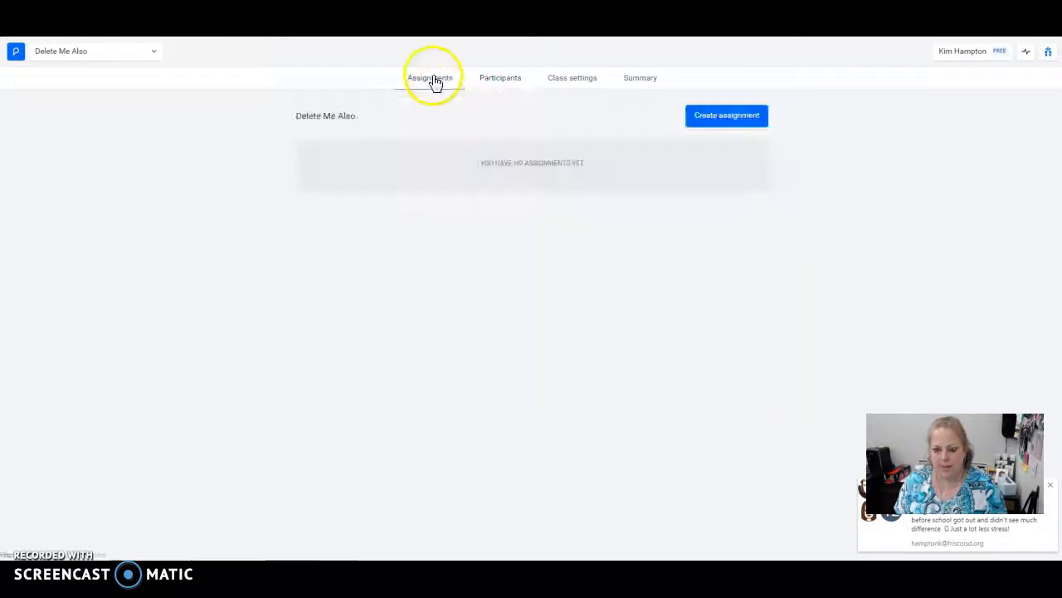
left_click(710, 116)
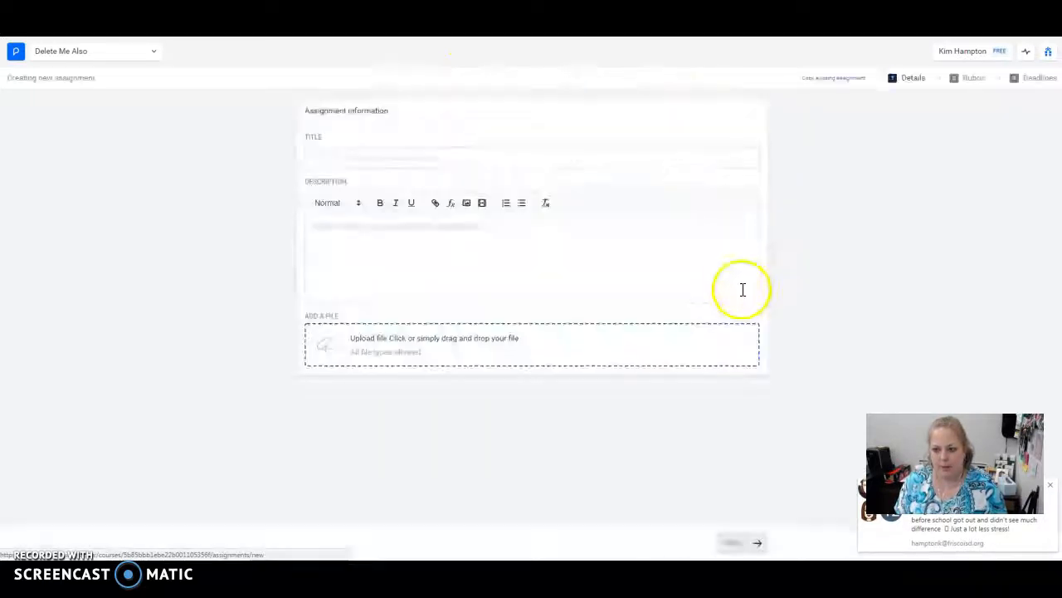
left_click(425, 154)
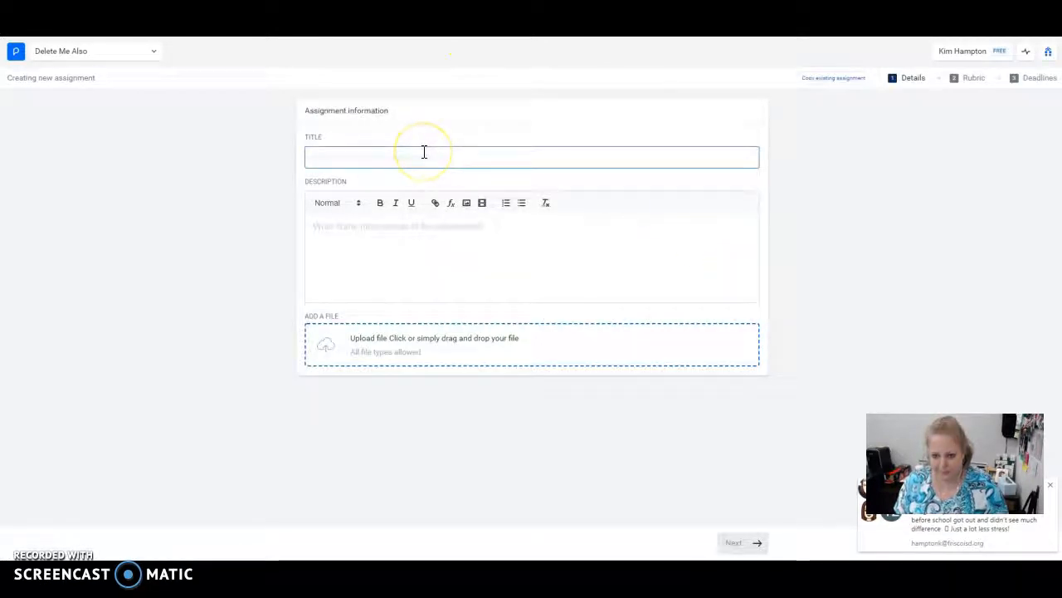
type("Delete This Assignment")
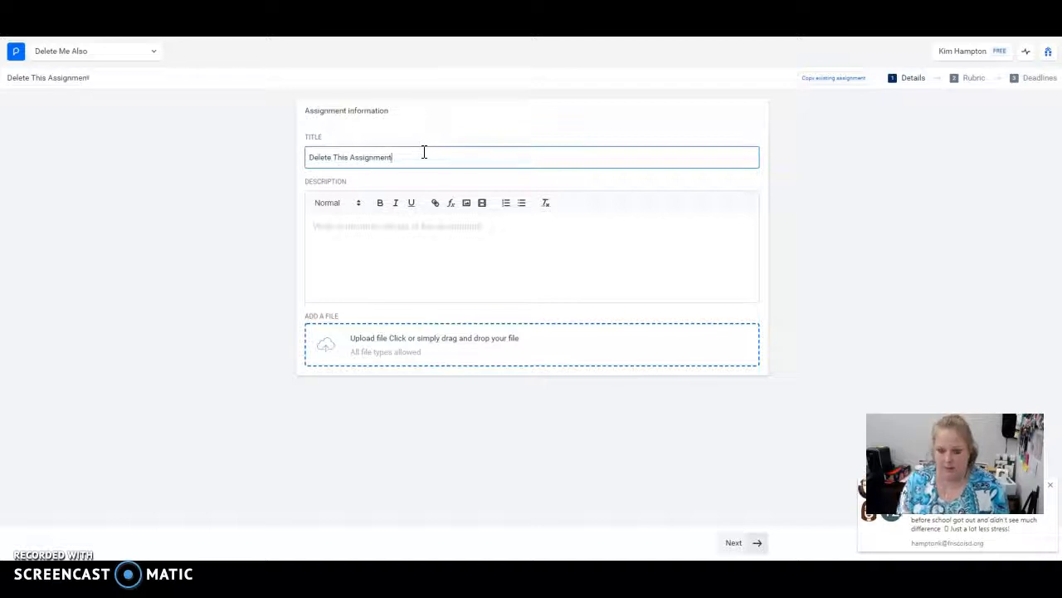
left_click(449, 261)
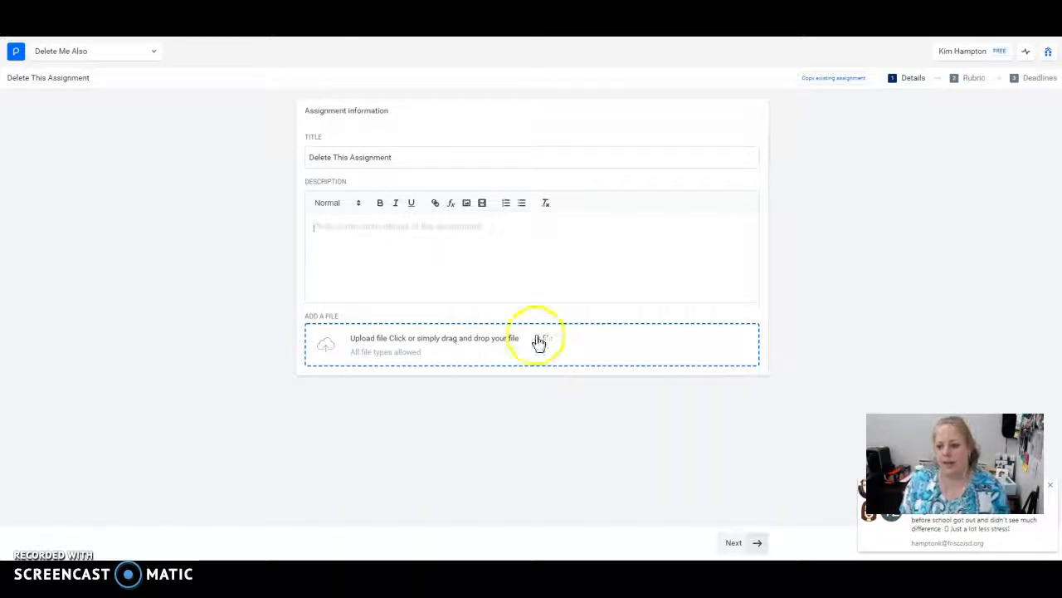
left_click(735, 545)
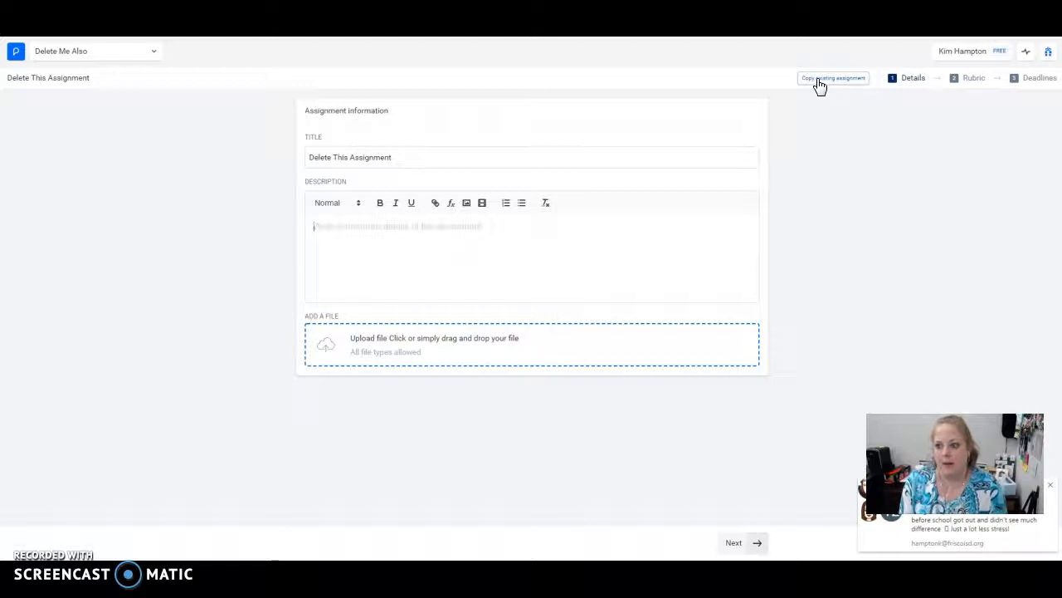
left_click(737, 544)
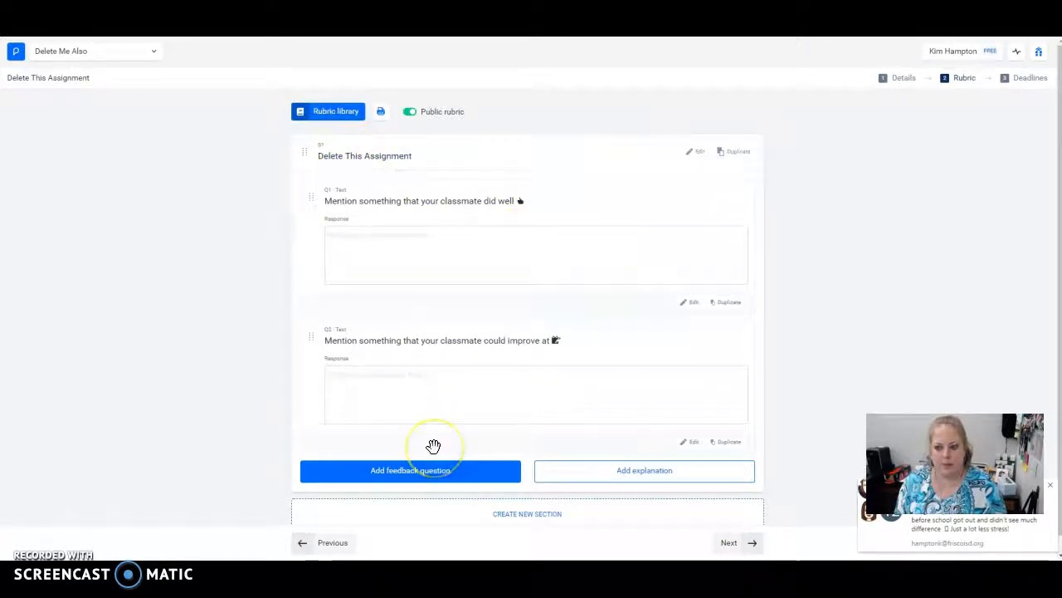
Start a new feedback question with the Scale answer type and enter 1, 2 and 3 as its answers.
mouse_move(431, 424)
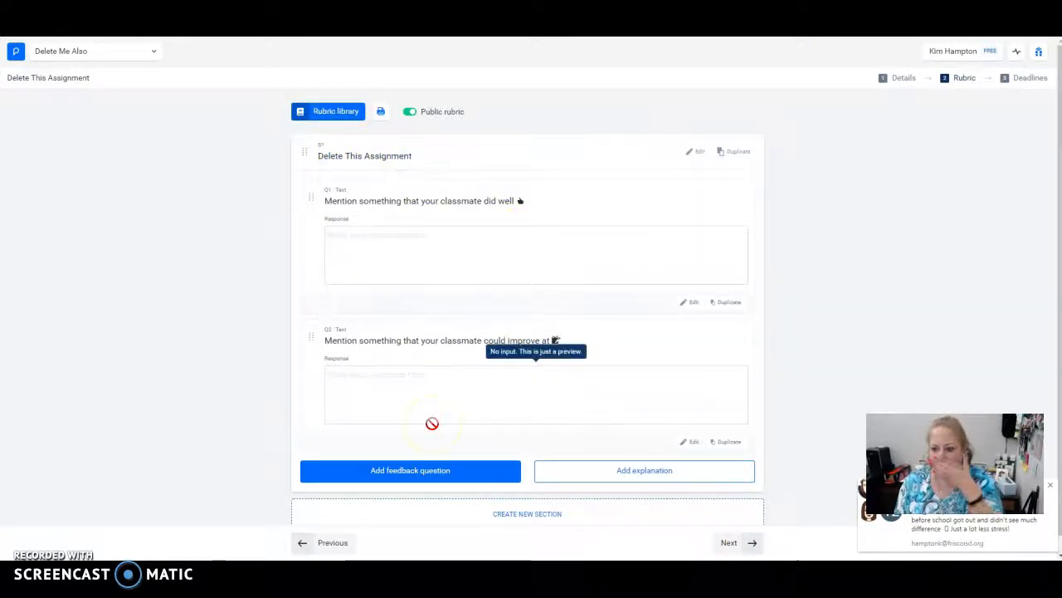
scroll(431, 423, "down", 1)
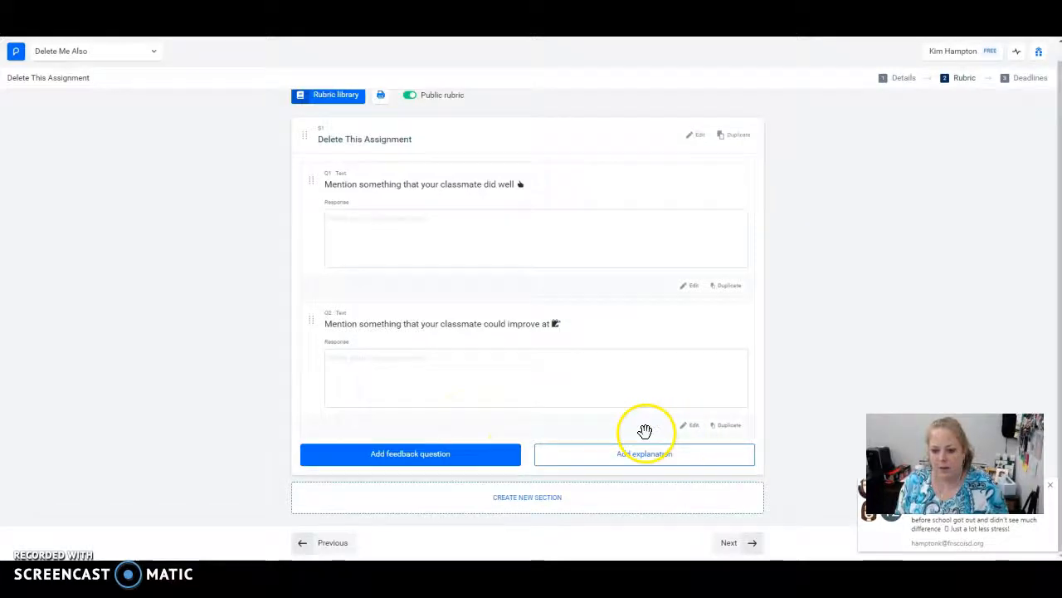
left_click(427, 457)
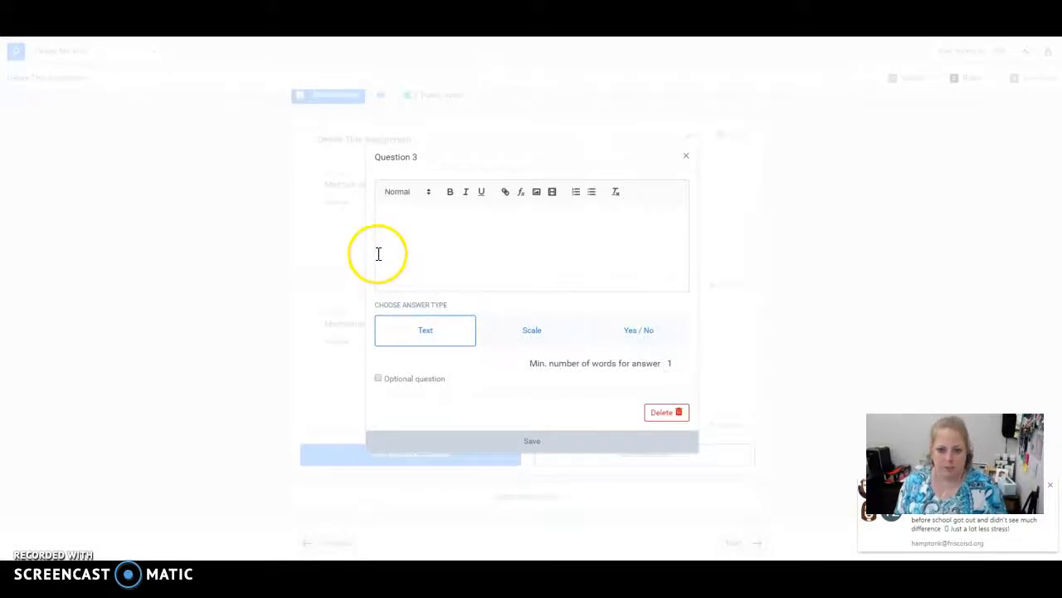
left_click(523, 331)
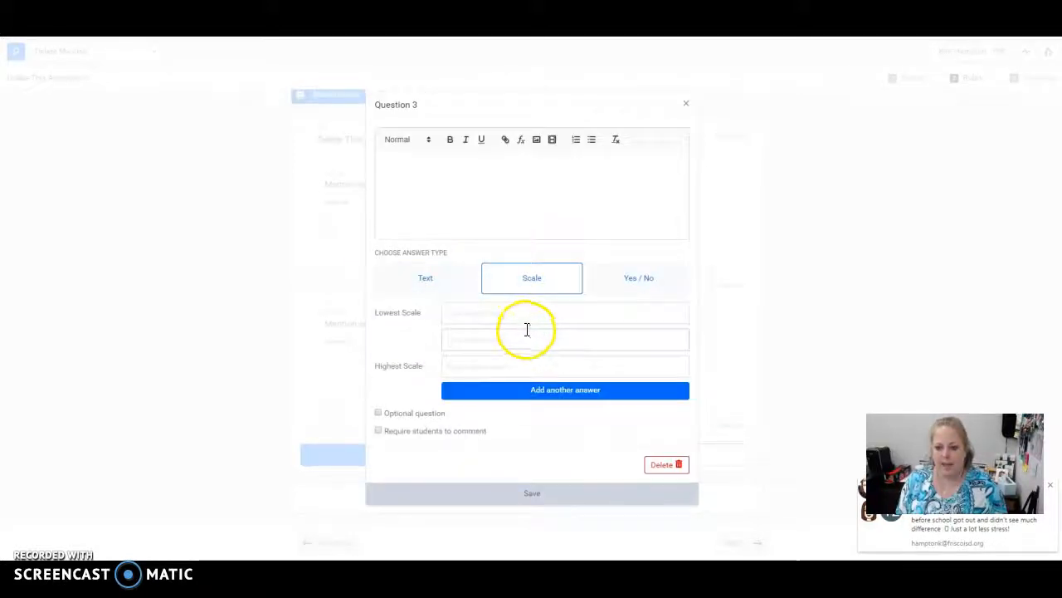
left_click(499, 316)
type("1")
left_click(492, 342)
type("2")
left_click(488, 359)
type("3")
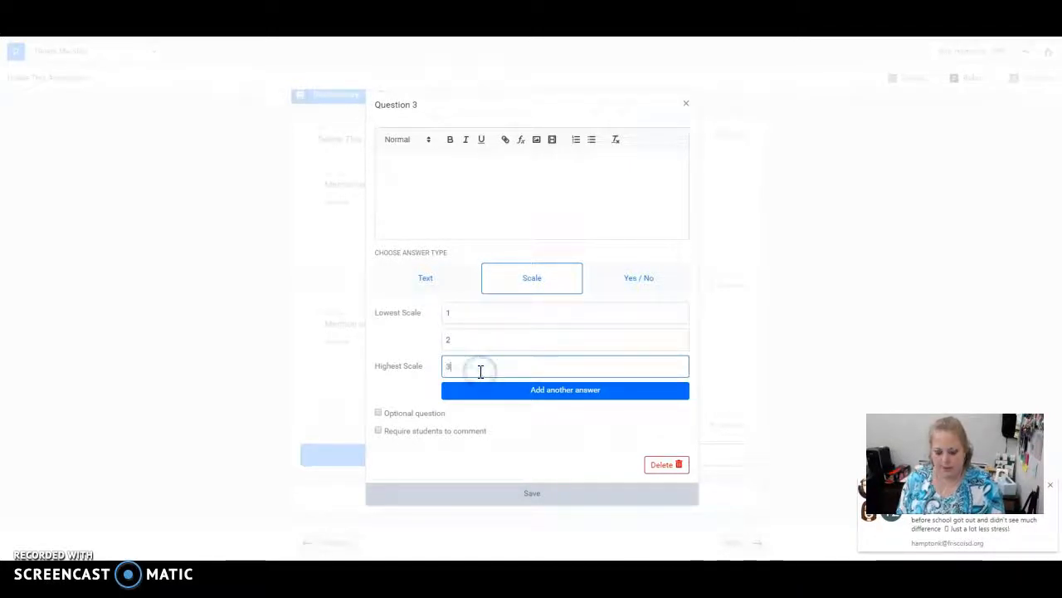
Extend the question's scale with two further answers, 4 and 5 as the highest.
left_click(484, 391)
left_click(467, 381)
type("3")
left_click(474, 405)
left_click(469, 396)
type("5")
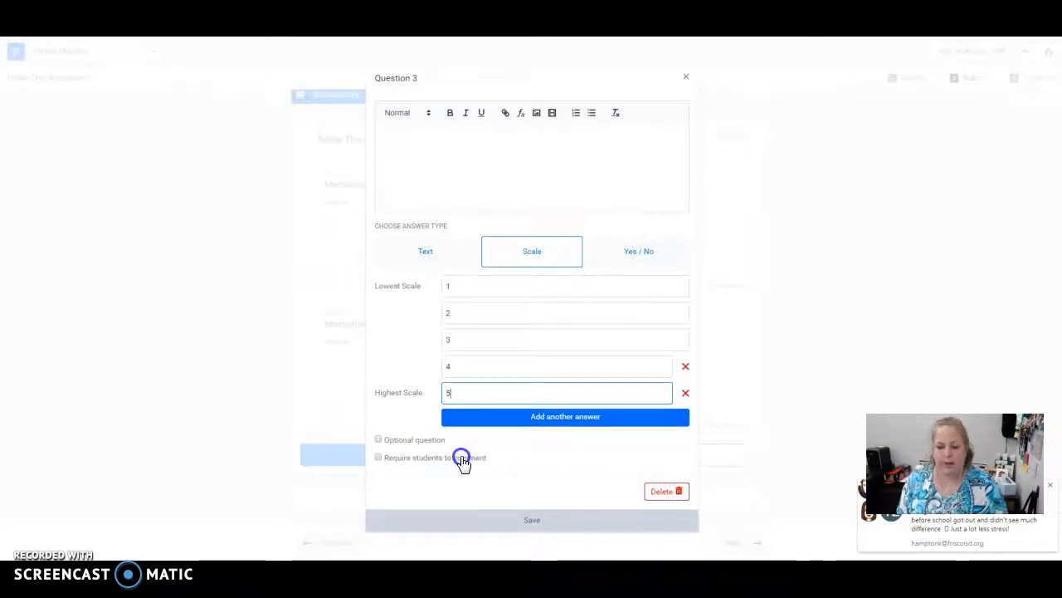
Make the scale question optional, enter "erhazsthaetha" as its text, and save it.
left_click(405, 440)
left_click(459, 174)
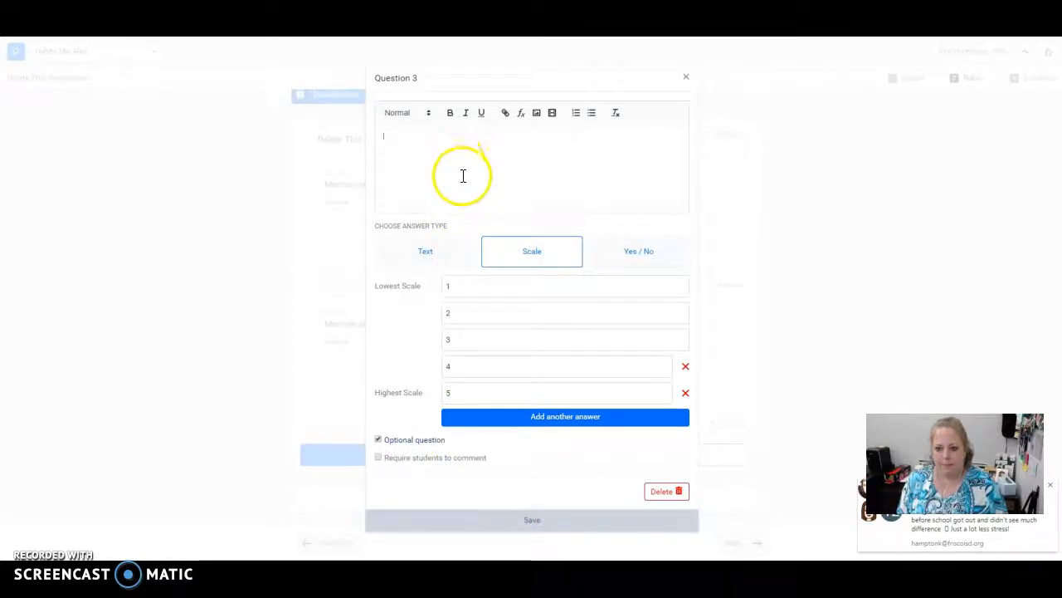
type("srhtsorthserths")
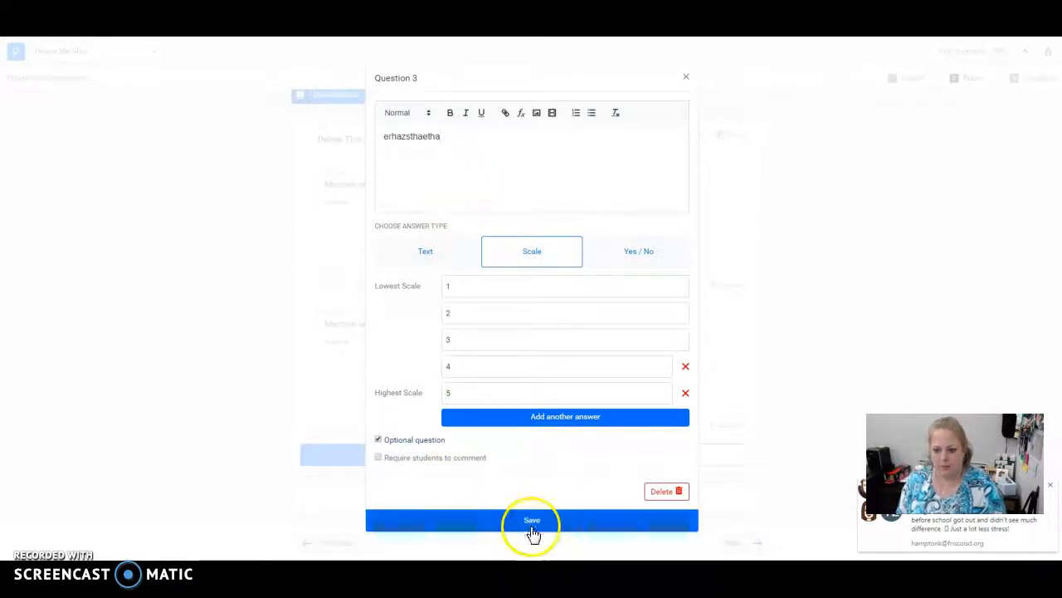
left_click(532, 526)
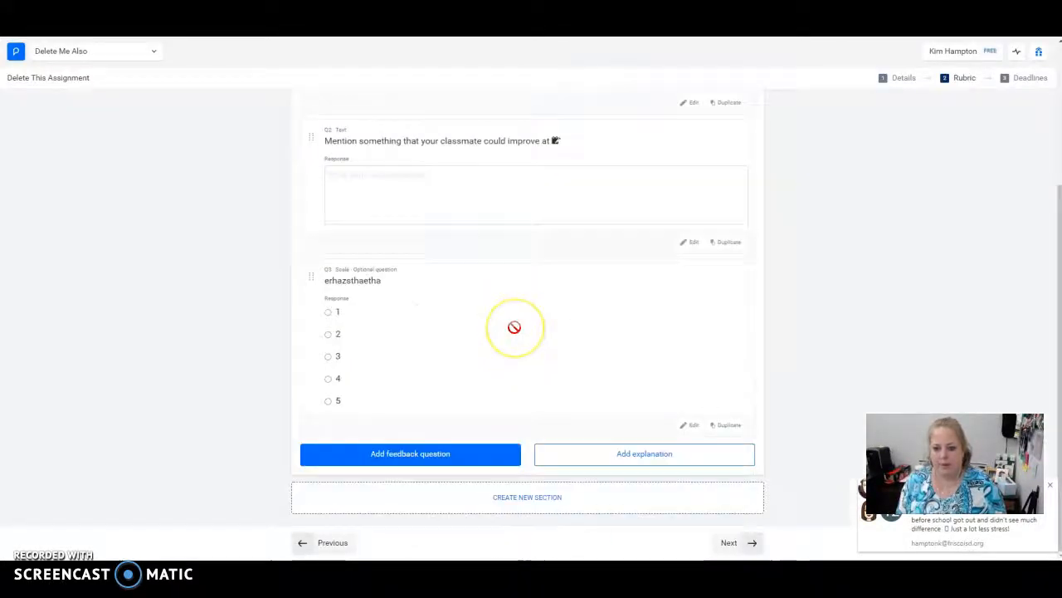
Copy the questions of the featured public "Writing" rubric from the rubric library into the assignment.
left_click(335, 116)
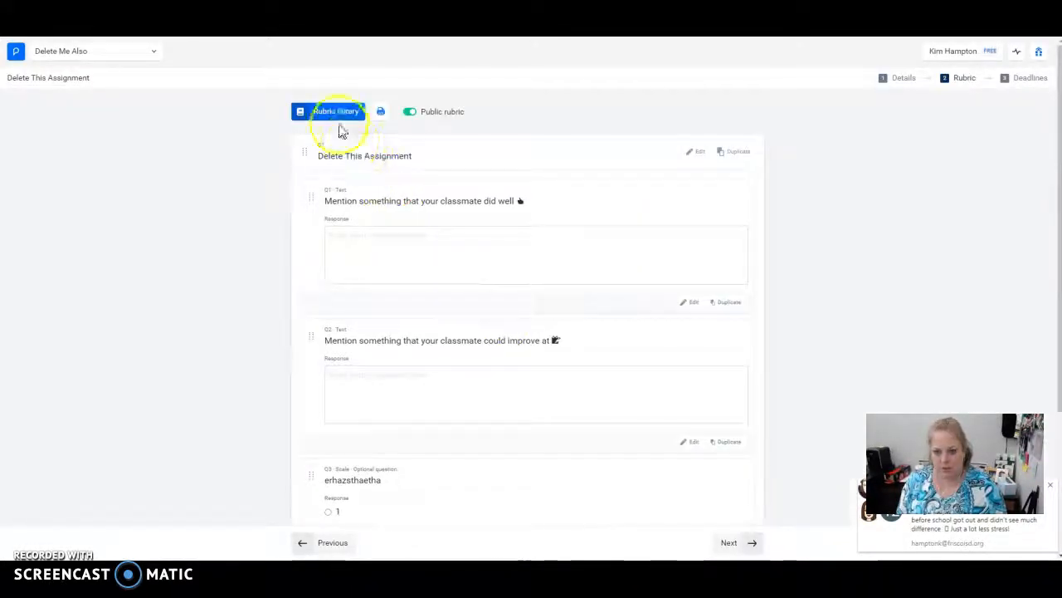
left_click(332, 116)
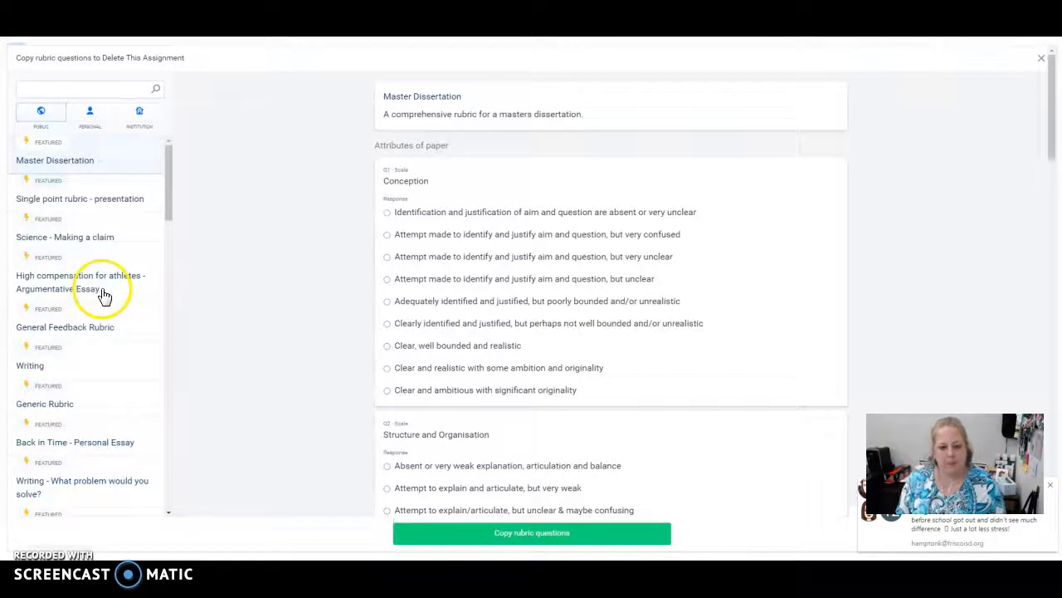
left_click(81, 367)
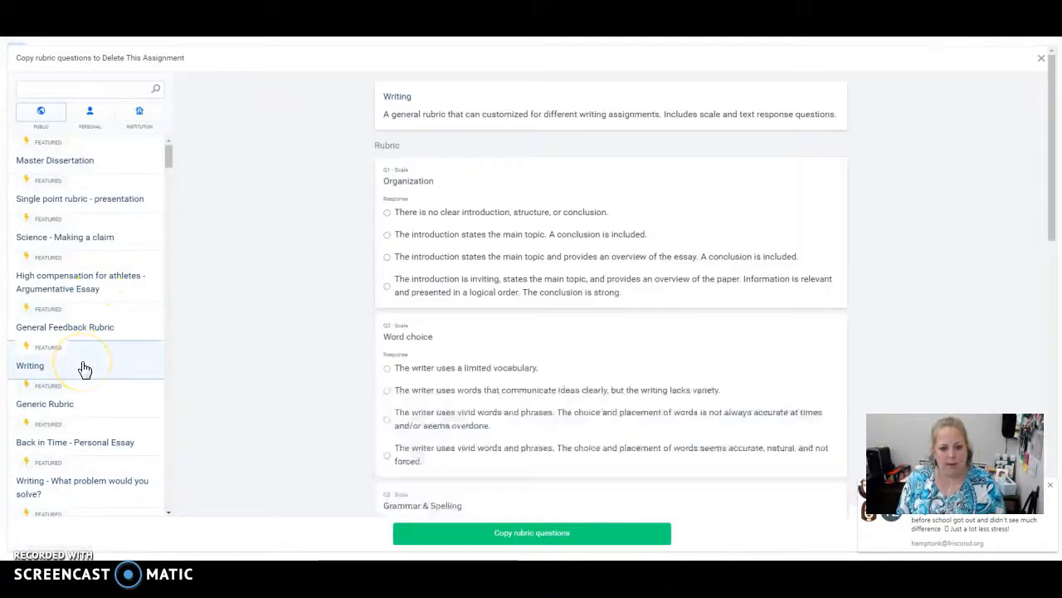
left_click(531, 535)
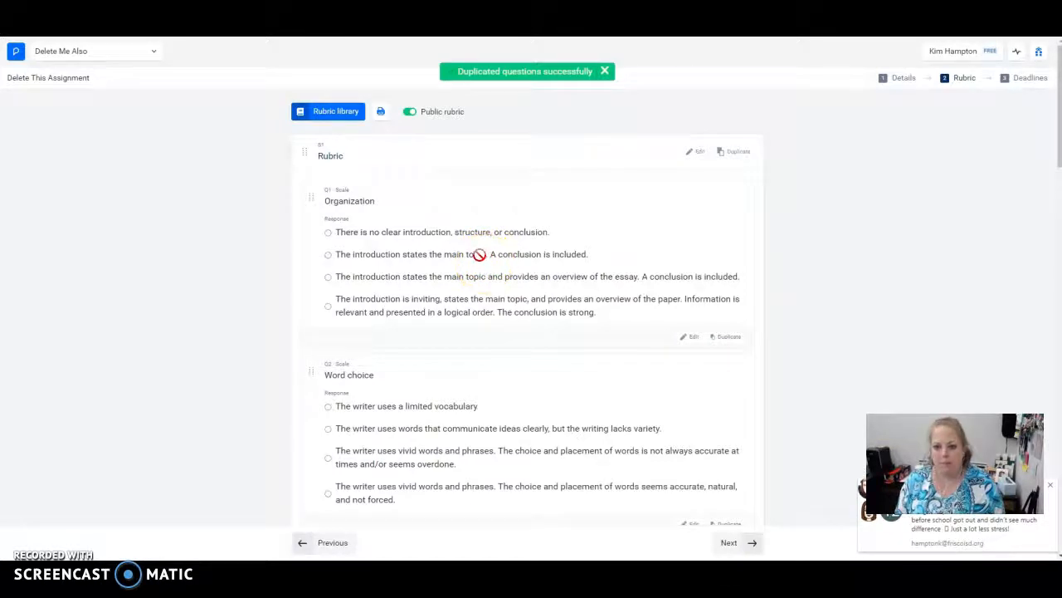
scroll(478, 254, "down", 5)
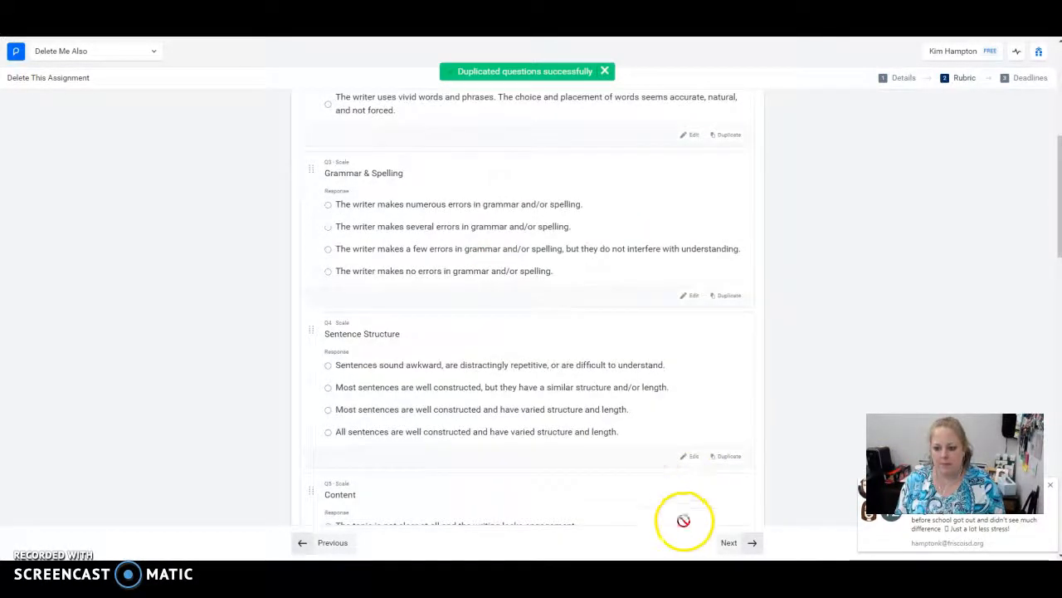
Add a submission start deadline of August 29, 2018 and create the assignment.
left_click(734, 544)
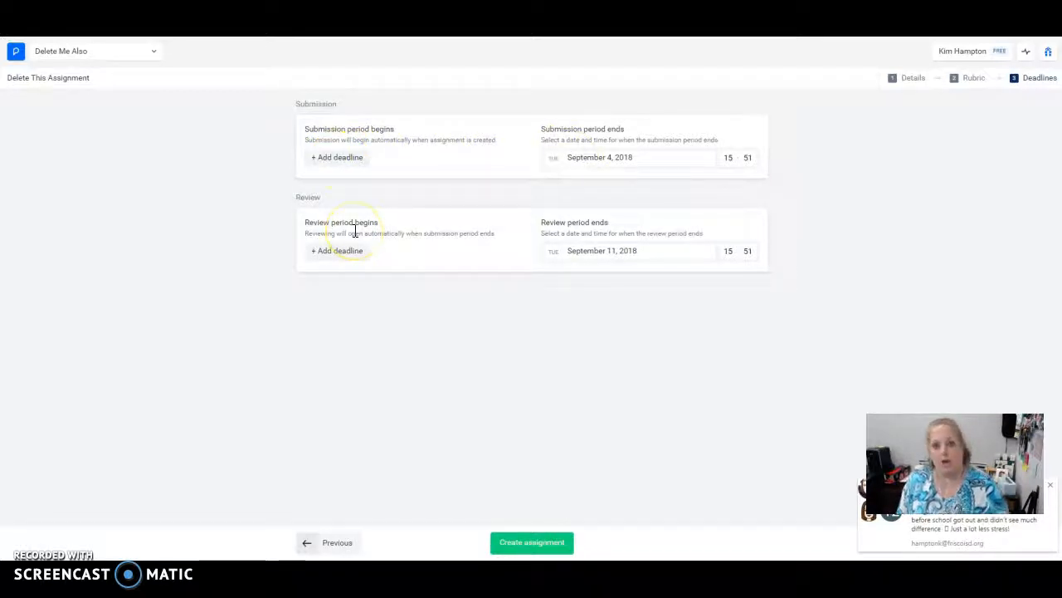
left_click(318, 163)
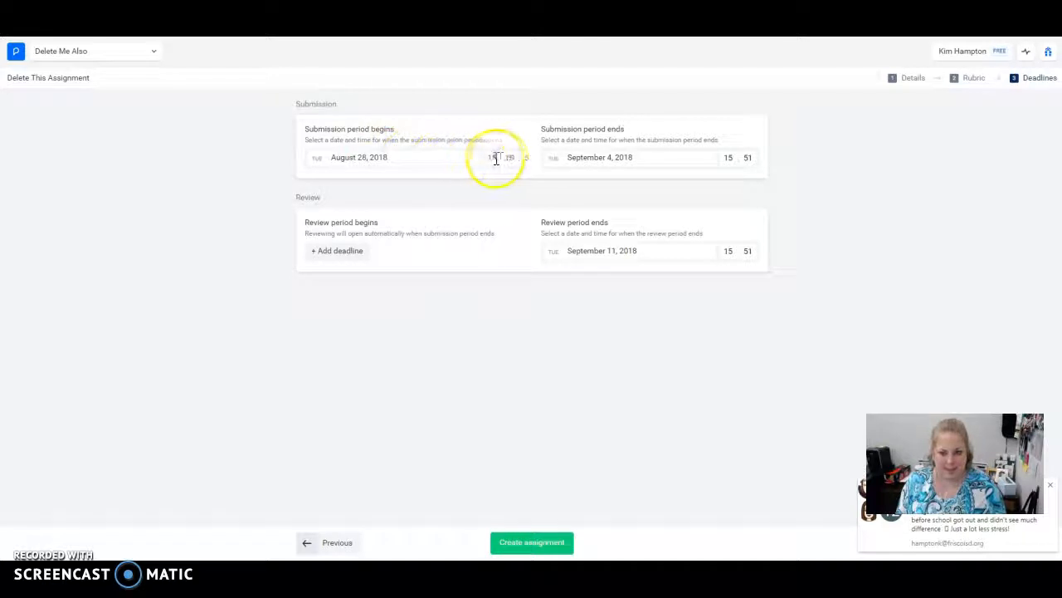
left_click(384, 158)
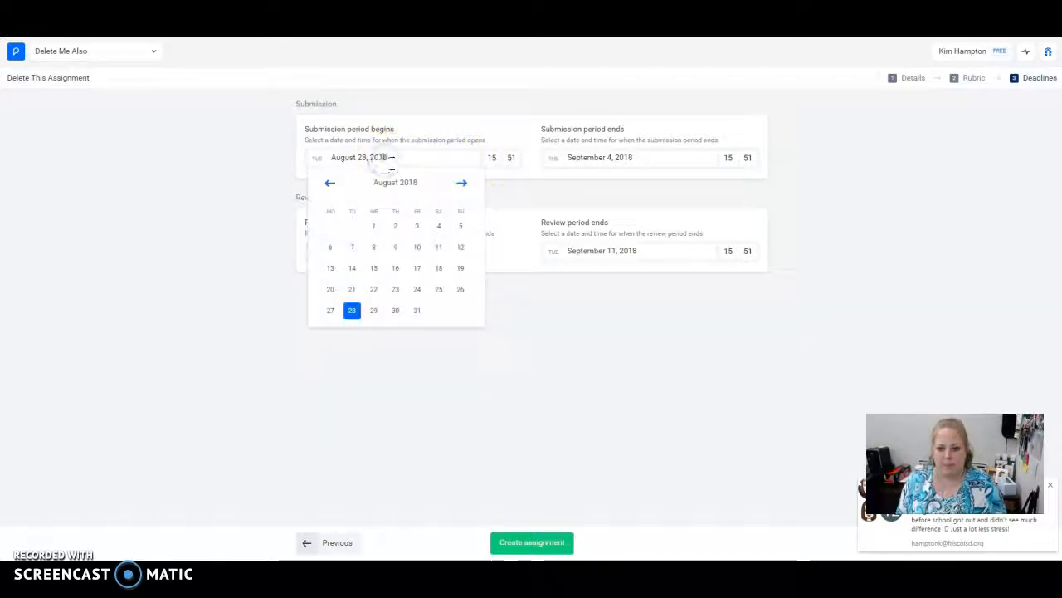
left_click(373, 313)
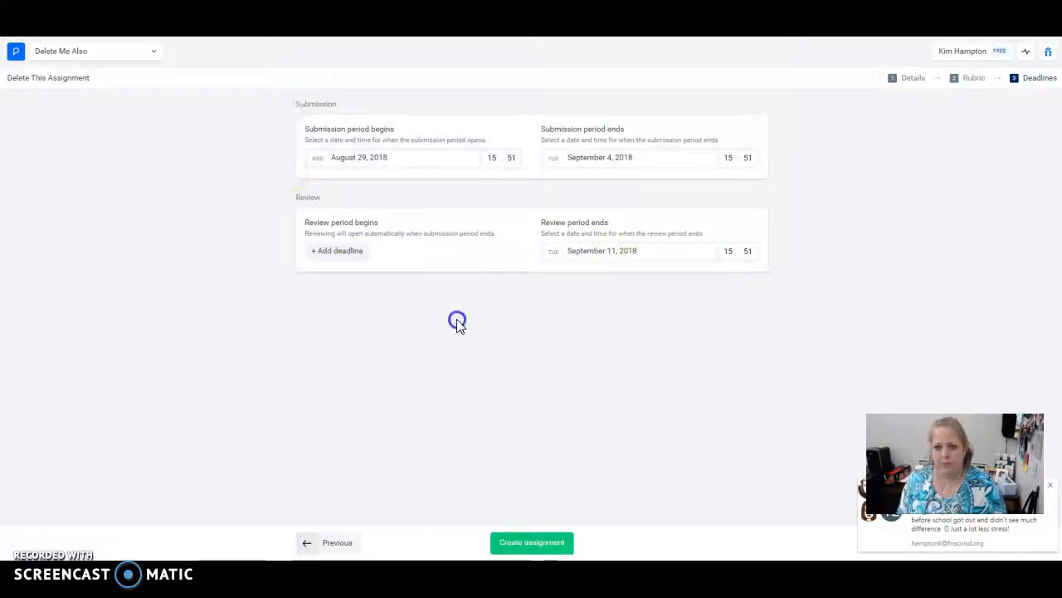
left_click(516, 543)
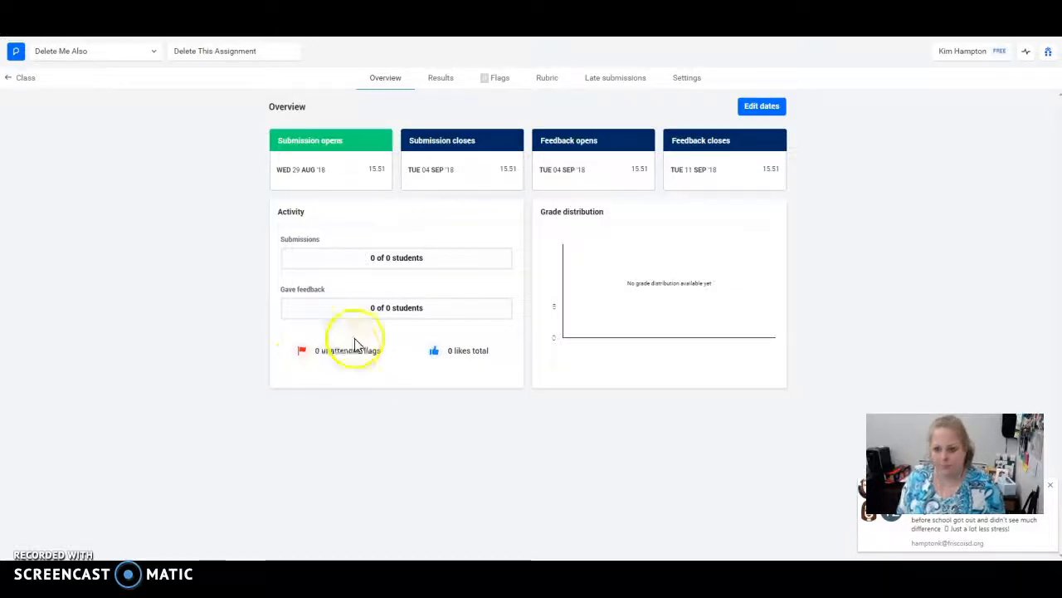
Turn off public sharing of the new assignment's rubric after checking its flags page and rubric questions.
left_click(500, 80)
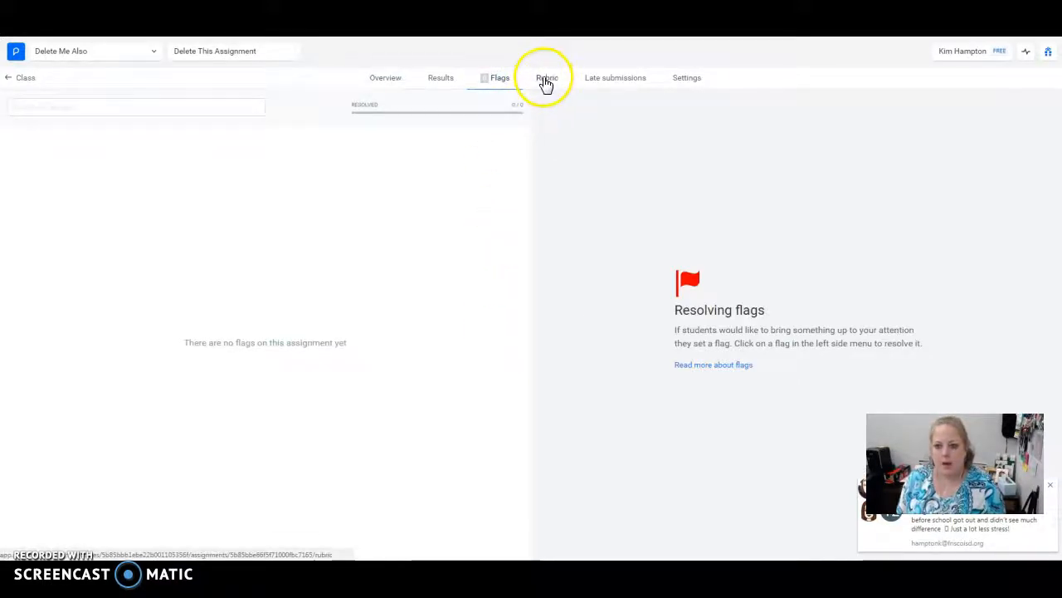
left_click(546, 83)
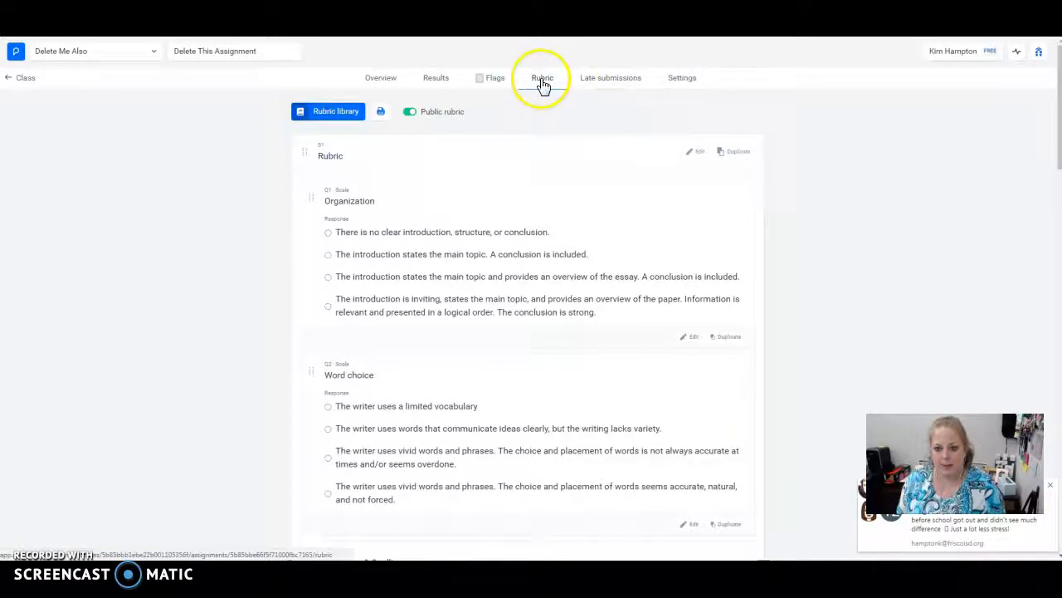
scroll(509, 202, "down", 1)
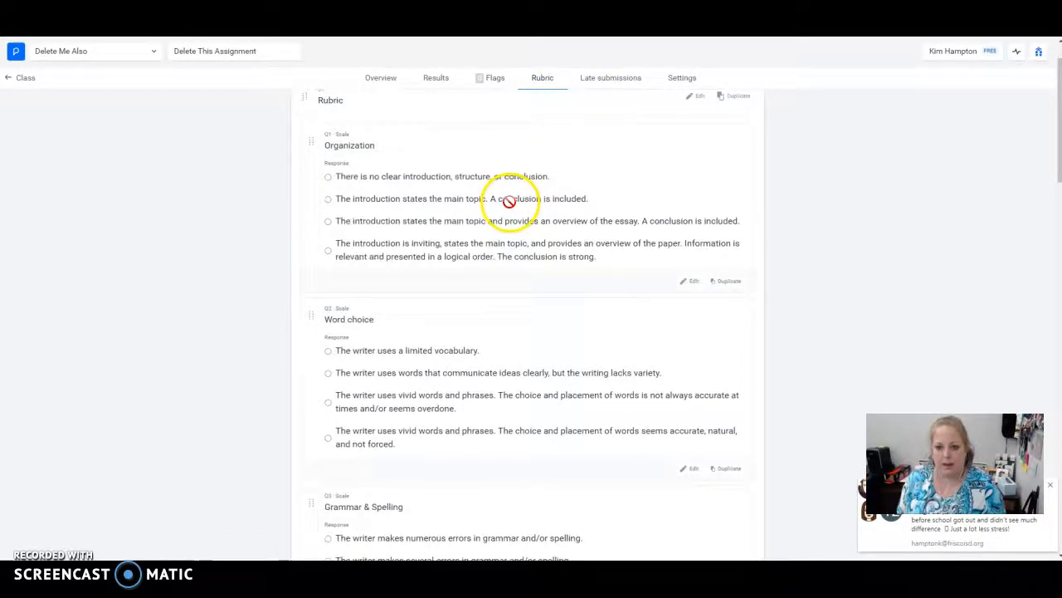
scroll(509, 202, "up", 1)
scroll(509, 200, "down", 2)
scroll(510, 204, "up", 2)
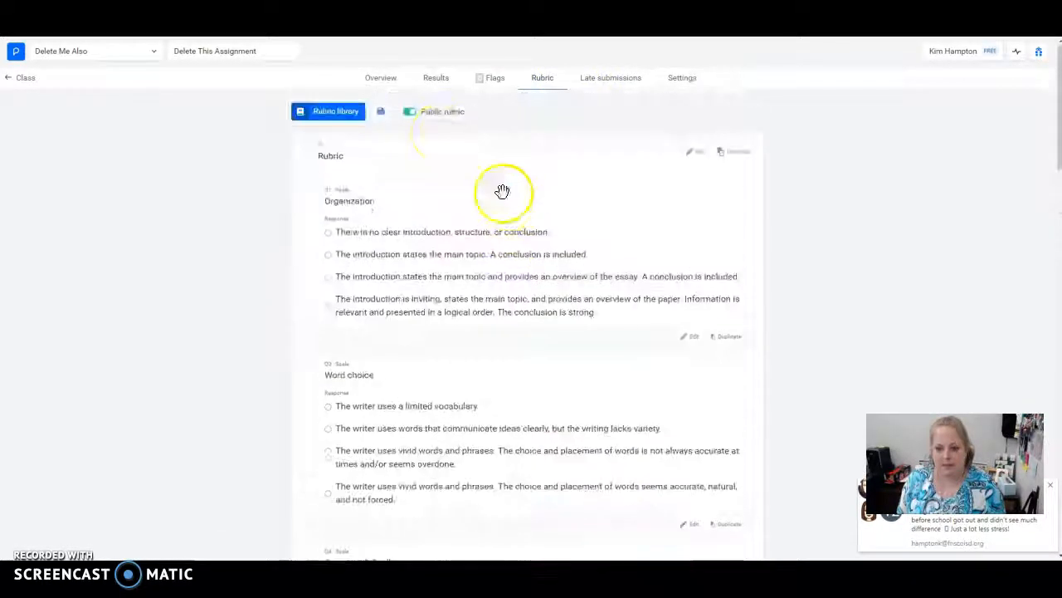
left_click(409, 111)
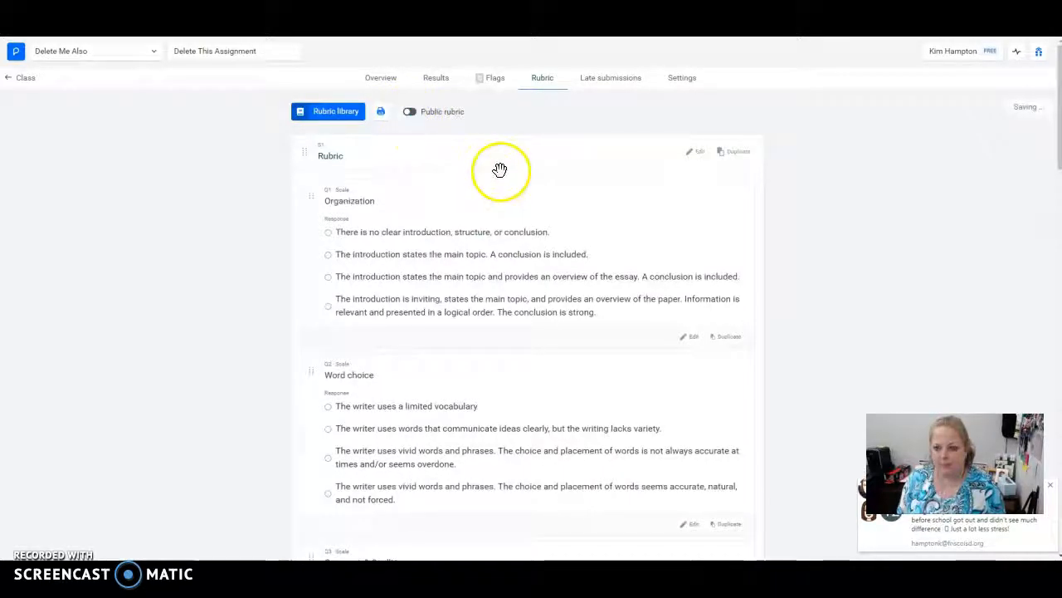
scroll(474, 280, "down", 3)
scroll(474, 275, "up", 3)
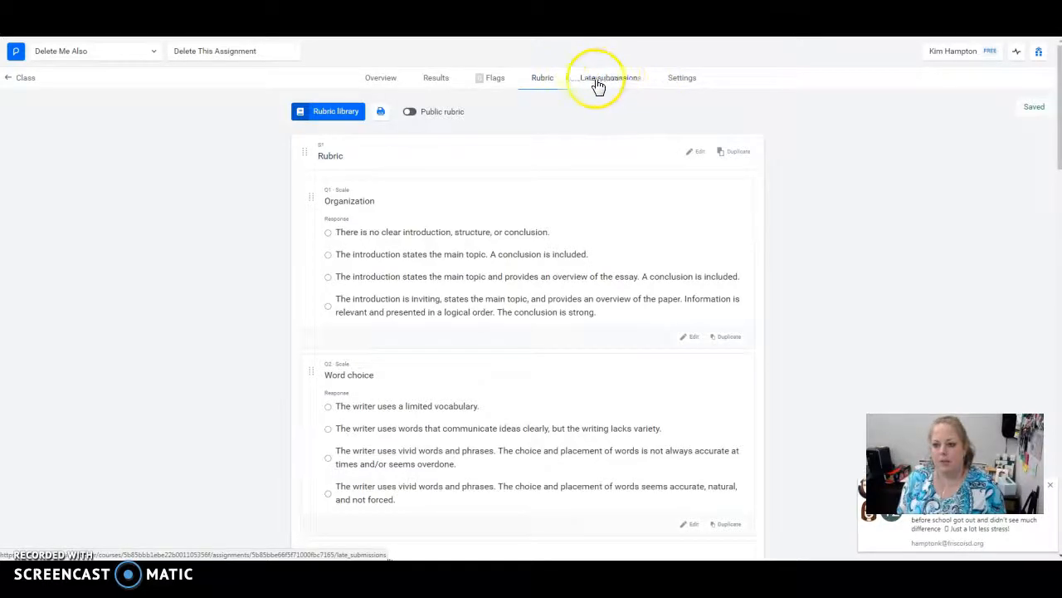
Limit the assignment's allowed submission formats to File and Text Editor, and only allow students to submit certain file types.
left_click(683, 81)
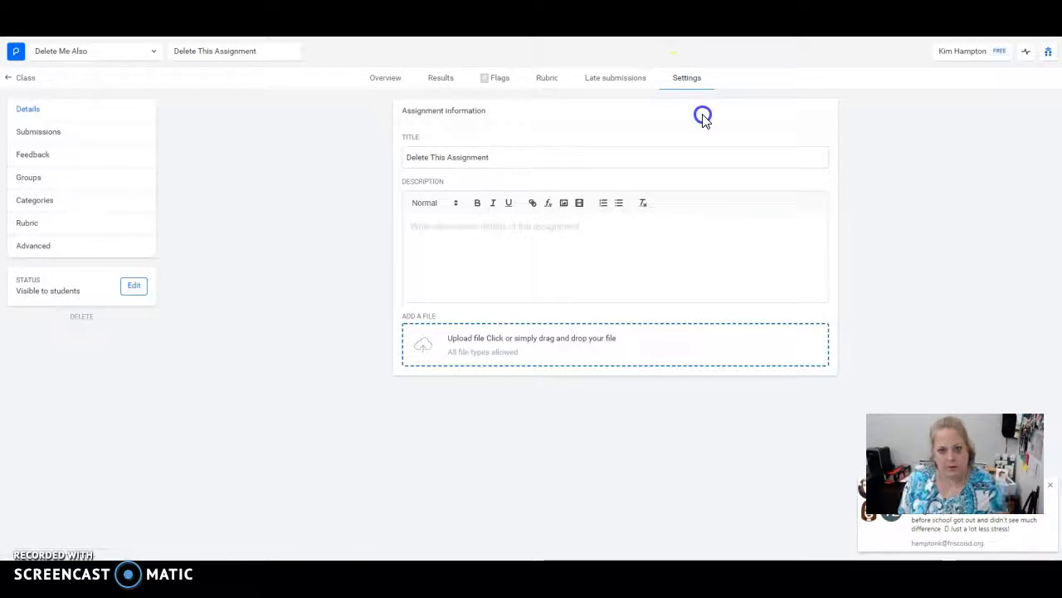
left_click(55, 132)
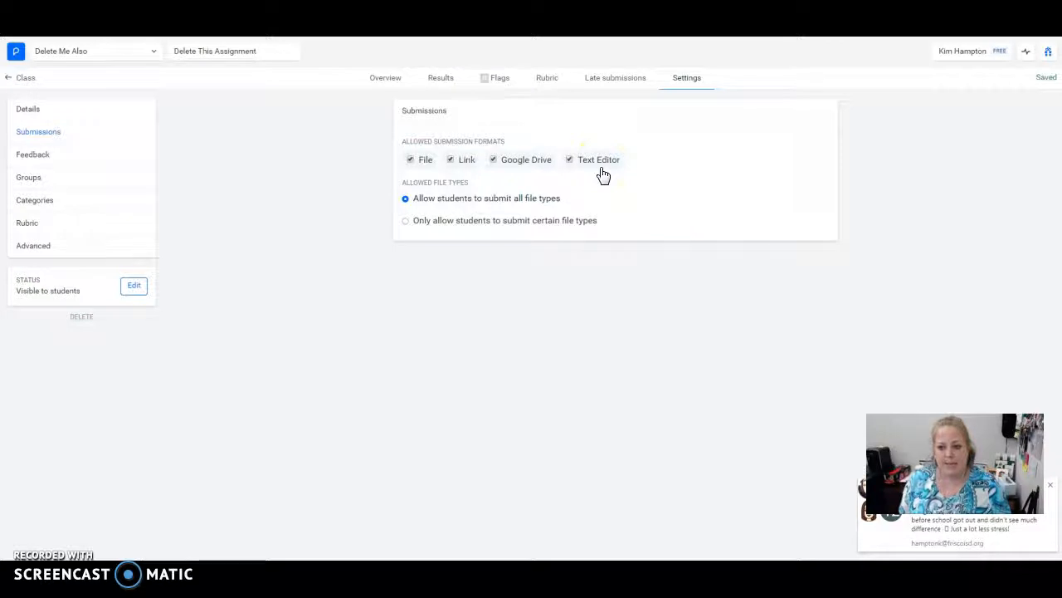
left_click(495, 161)
left_click(451, 161)
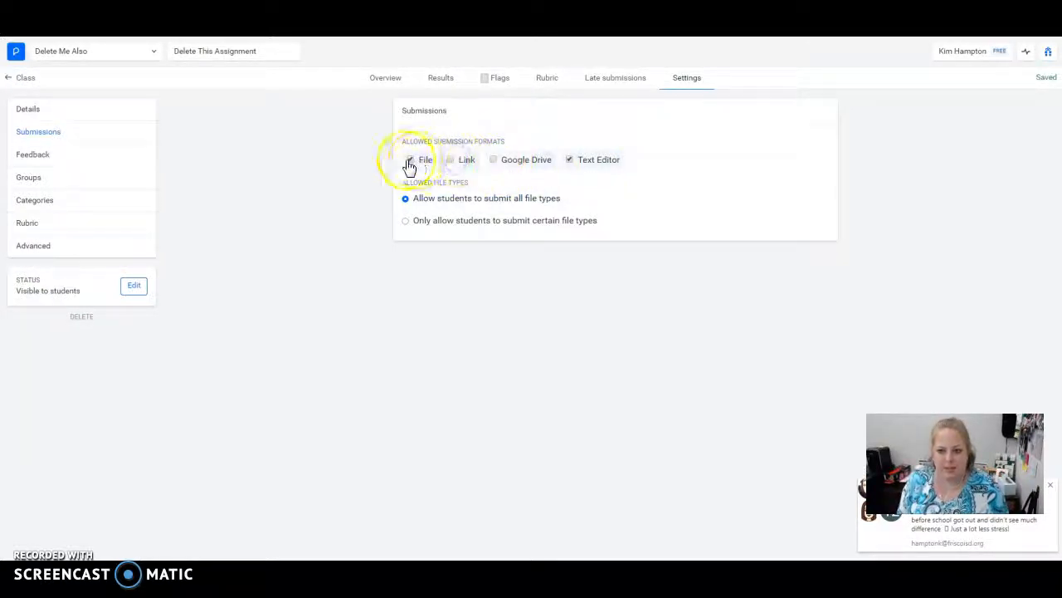
left_click(409, 163)
left_click(411, 161)
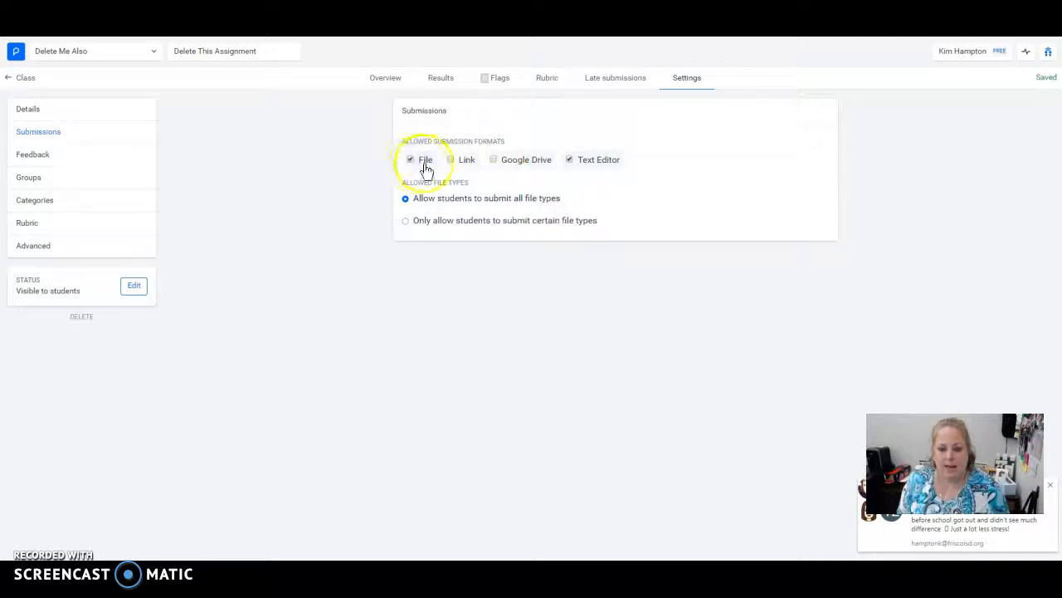
left_click(405, 220)
left_click(445, 246)
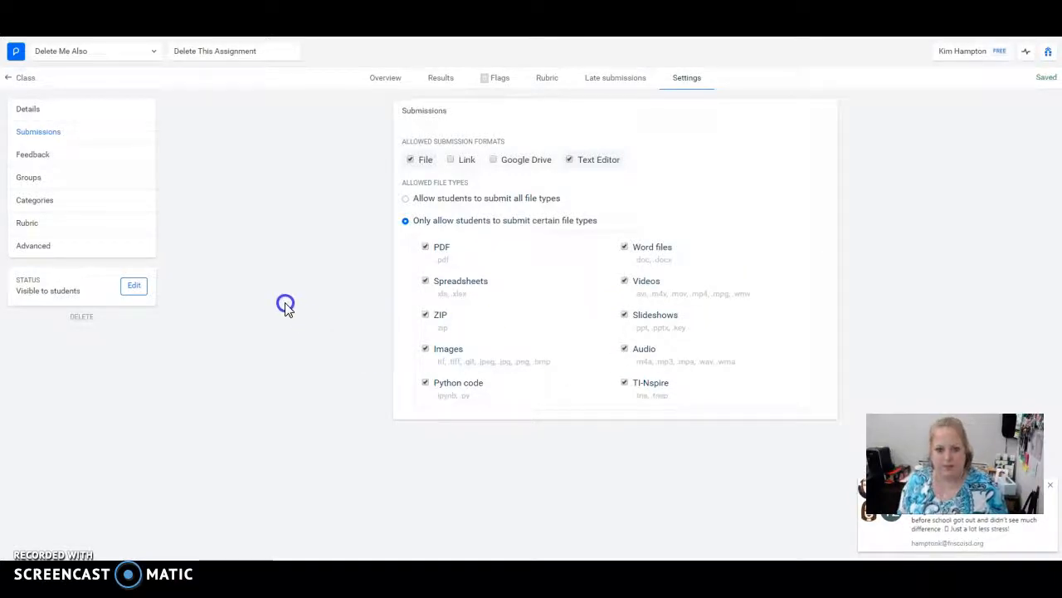
Toggle the option limiting received feedback to students who have given feedback, and let students preview rubric questions before giving feedback.
left_click(58, 162)
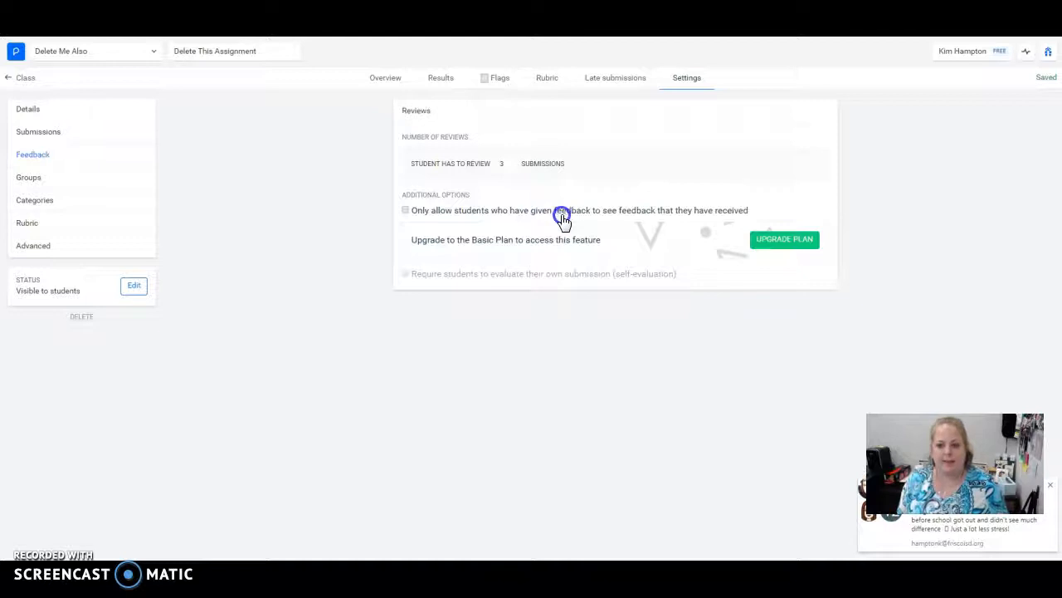
left_click(411, 215)
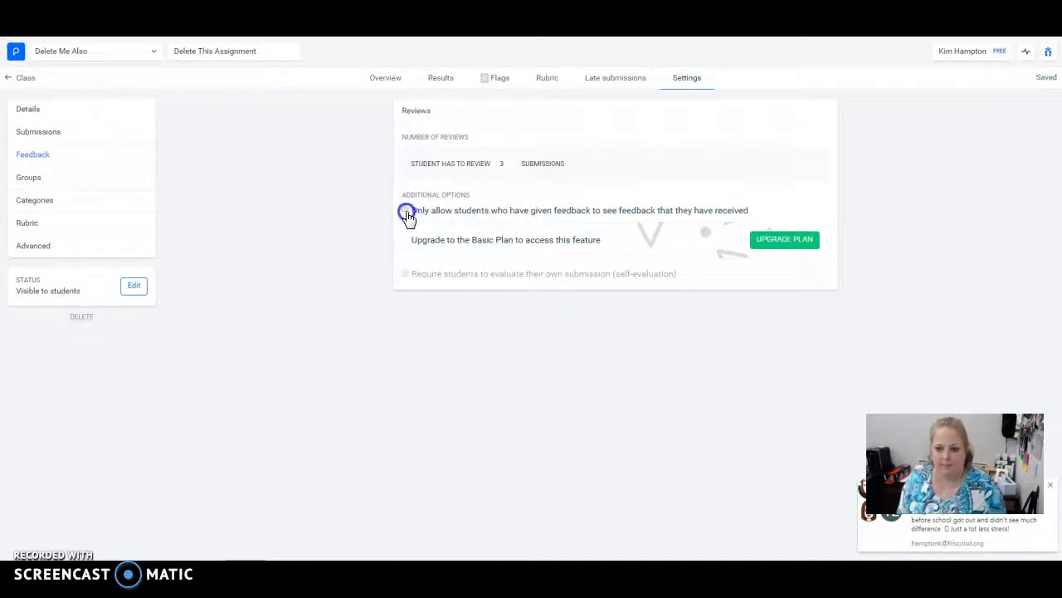
left_click(35, 226)
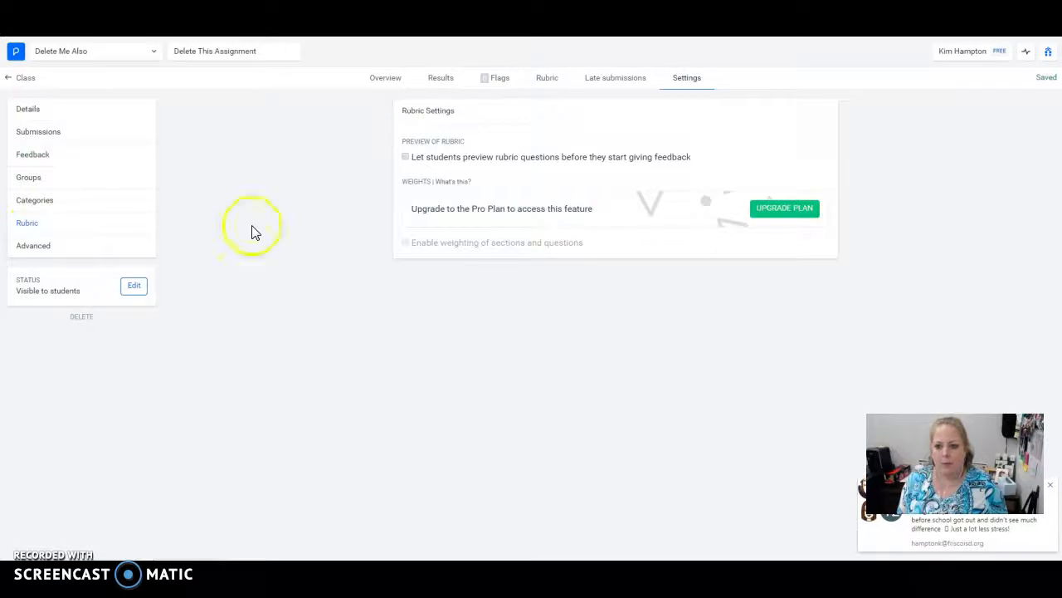
left_click(416, 163)
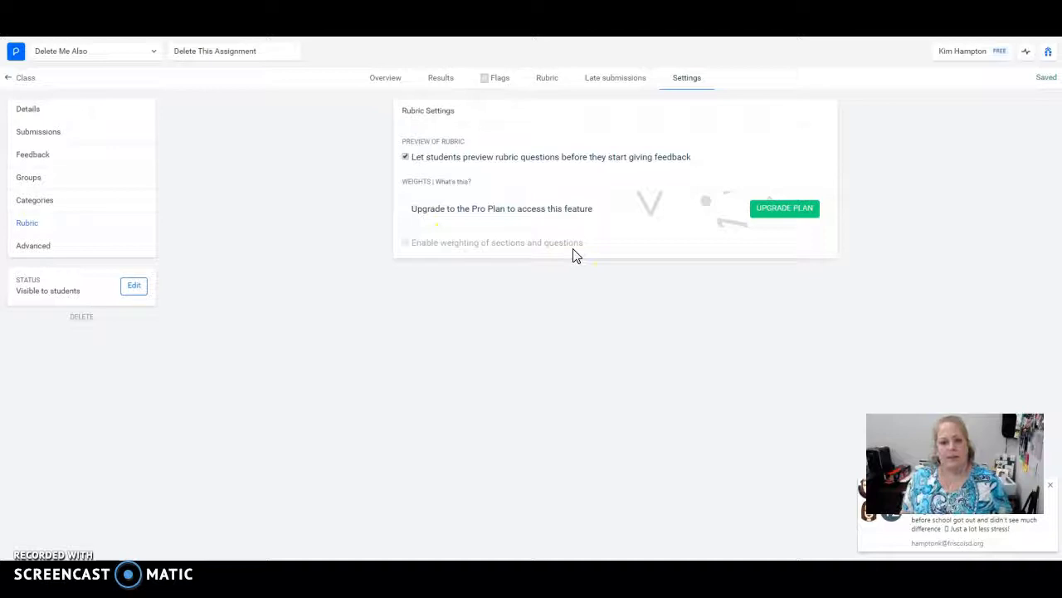
Review the assignment's advanced settings for flagging, who may give feedback, and anonymity.
left_click(74, 242)
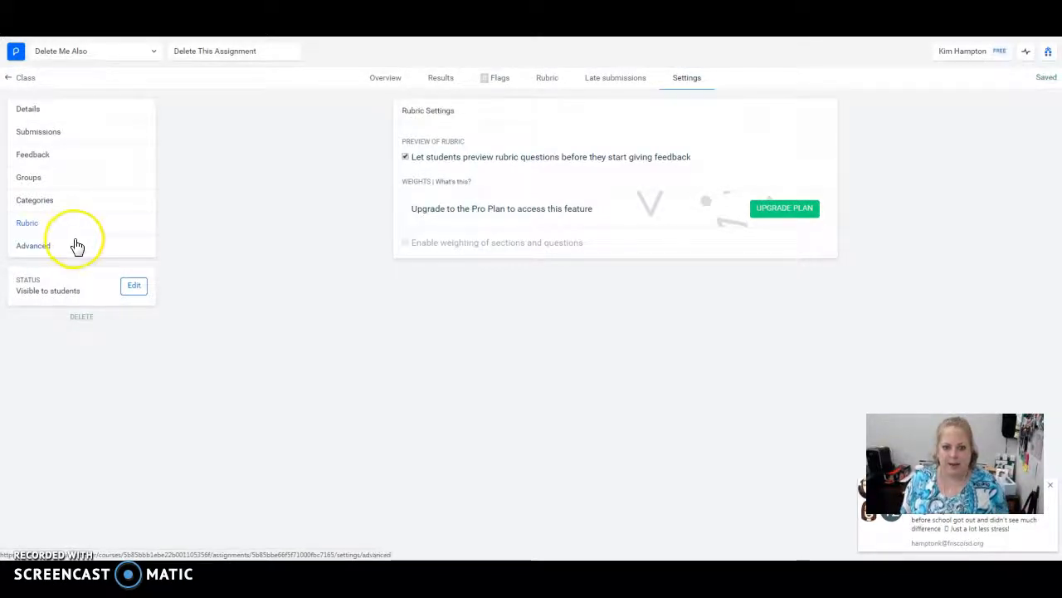
left_click(68, 249)
left_click(51, 250)
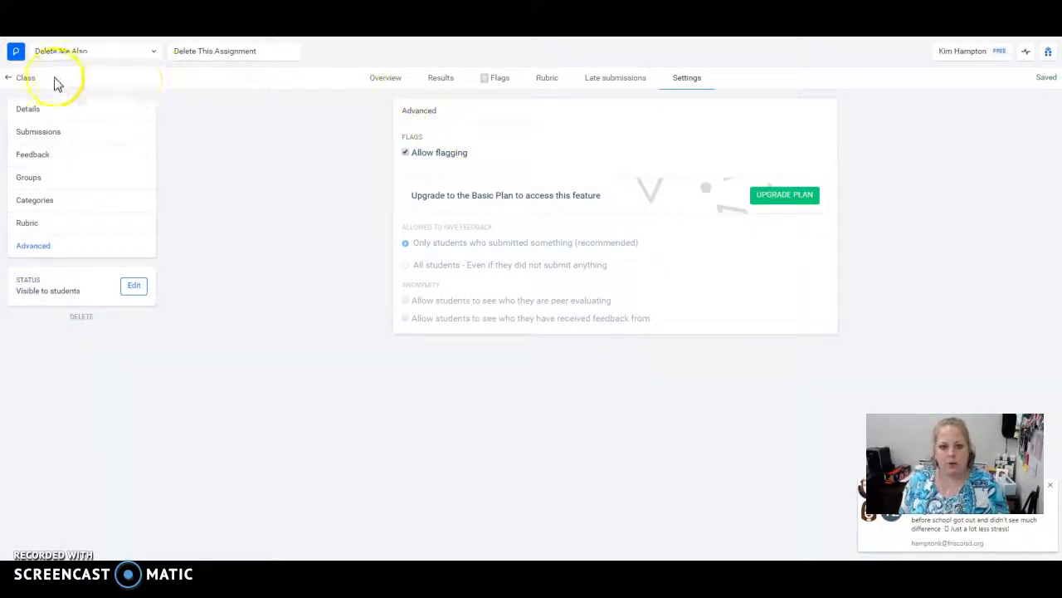
Return to the class and examine its settings for email notifications, assignment weights and combined scores.
left_click(15, 77)
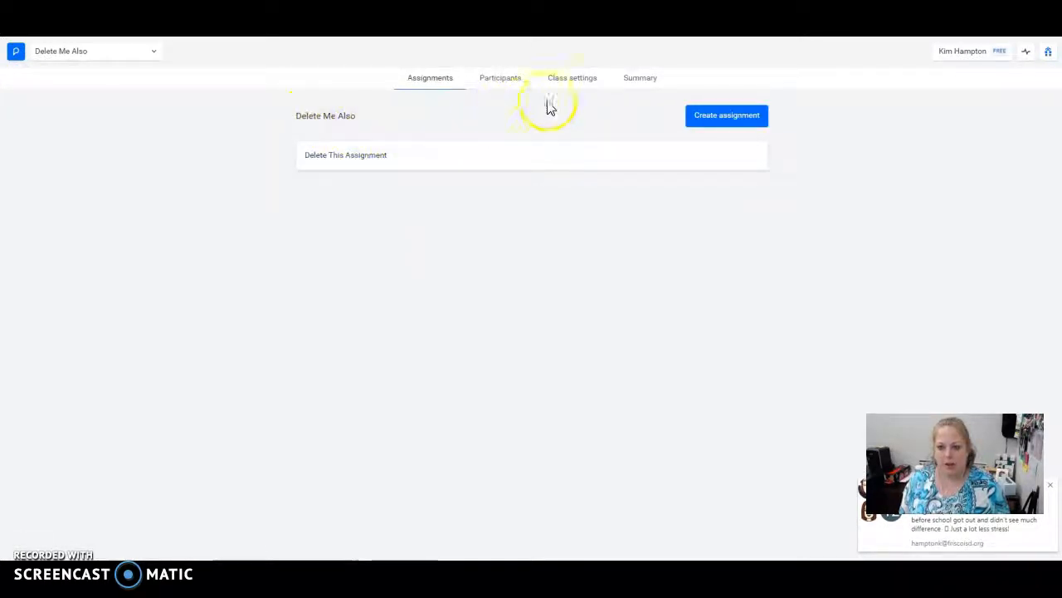
left_click(583, 81)
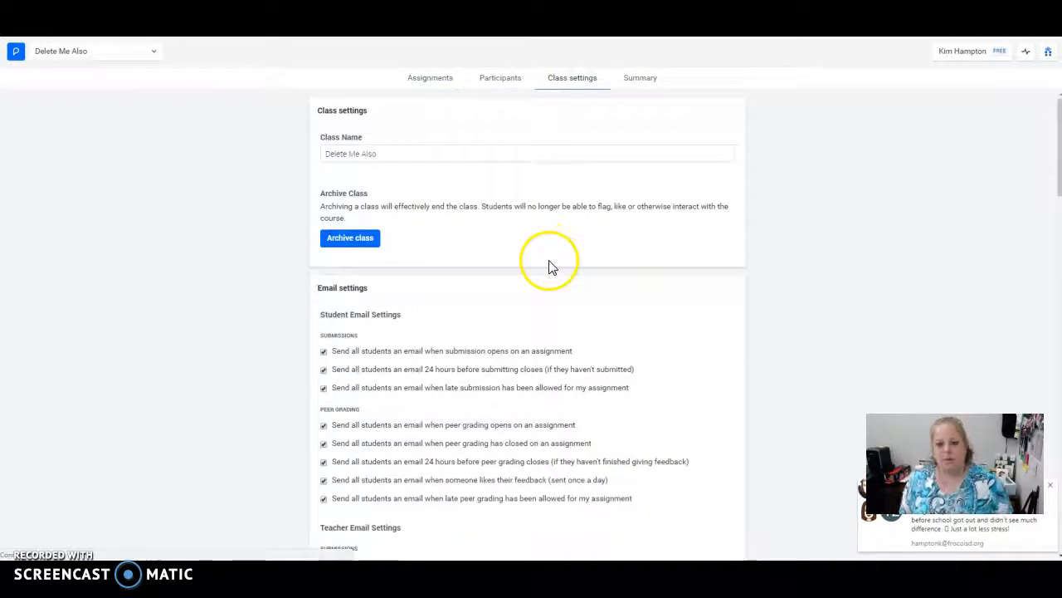
scroll(419, 265, "down", 1)
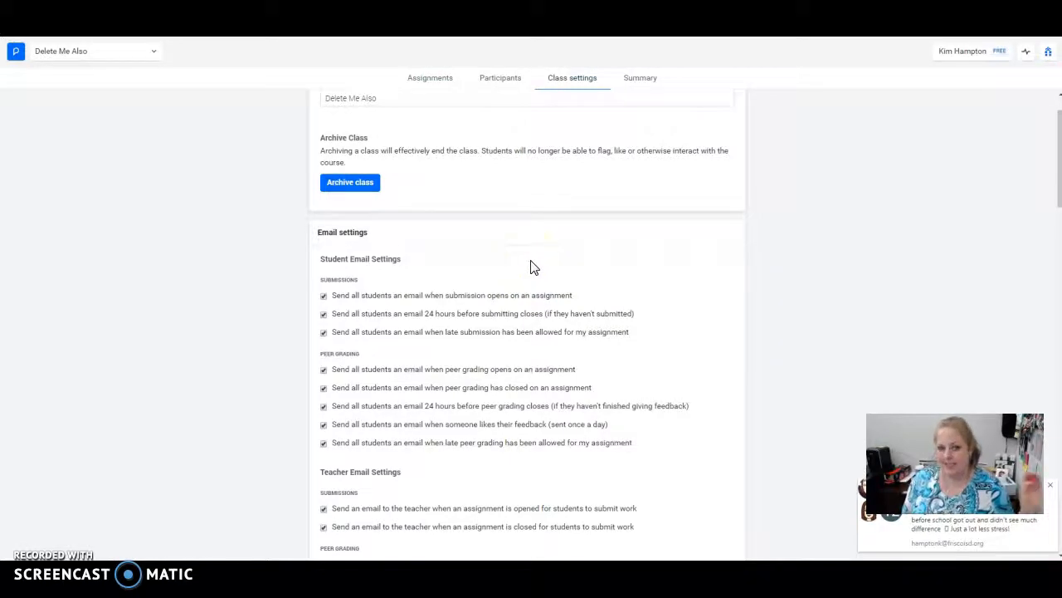
scroll(493, 295, "down", 1)
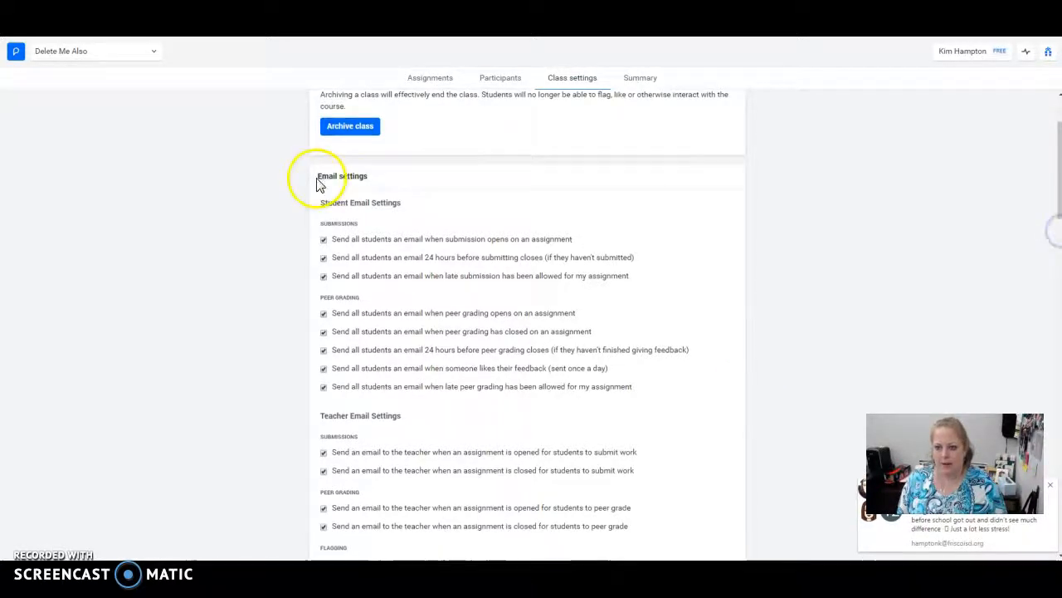
scroll(278, 183, "down", 5)
triple_click(276, 185)
scroll(284, 256, "down", 2)
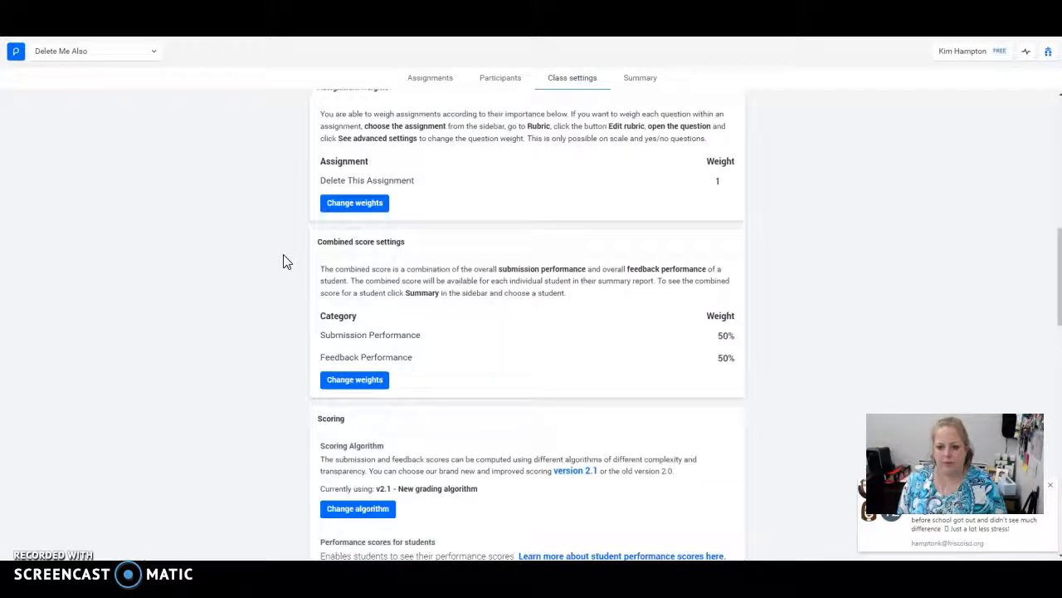
scroll(283, 261, "up", 2)
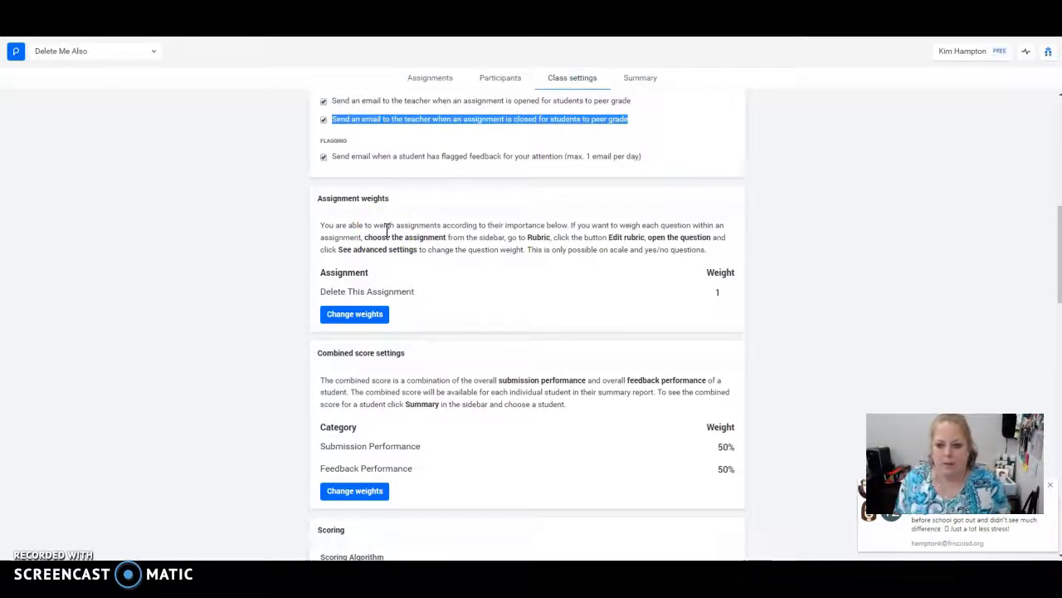
Try allowing students to see their performance scores in the class scoring settings.
scroll(425, 326, "down", 3)
scroll(425, 326, "down", 2)
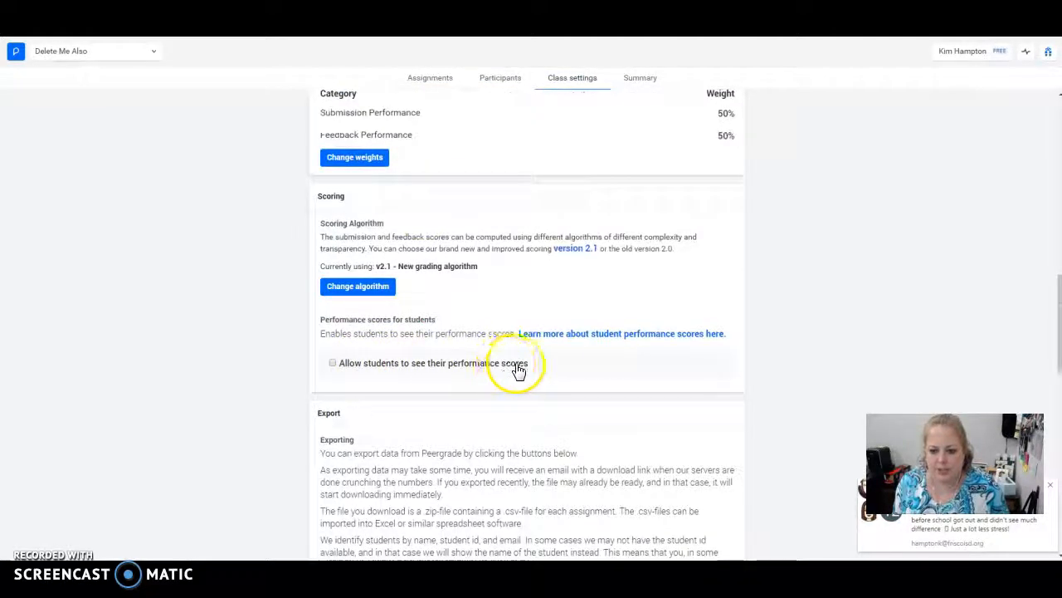
left_click(332, 365)
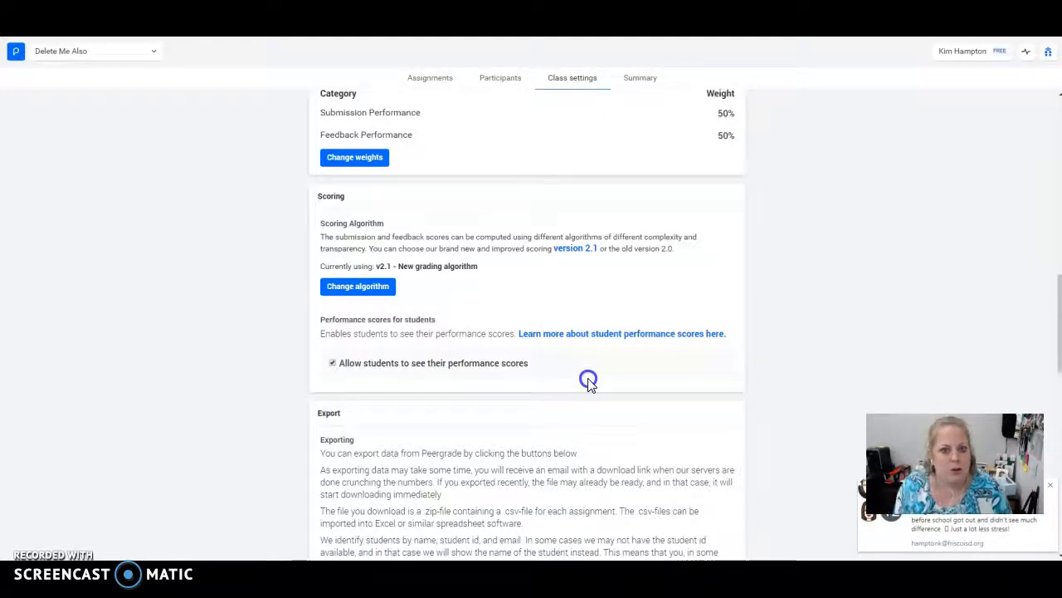
left_click(332, 365)
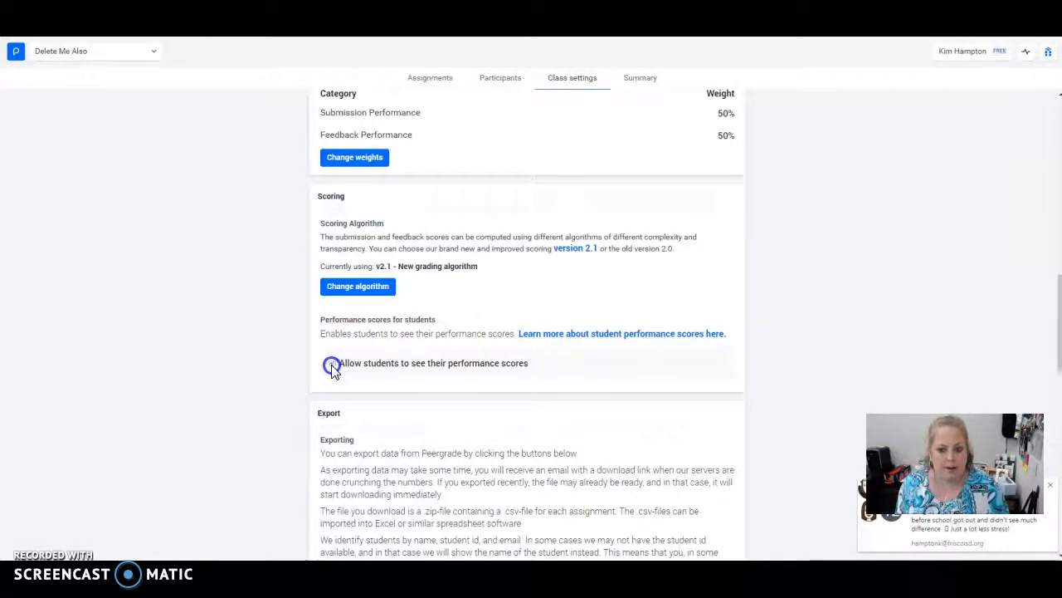
left_click(325, 362)
left_click(364, 367)
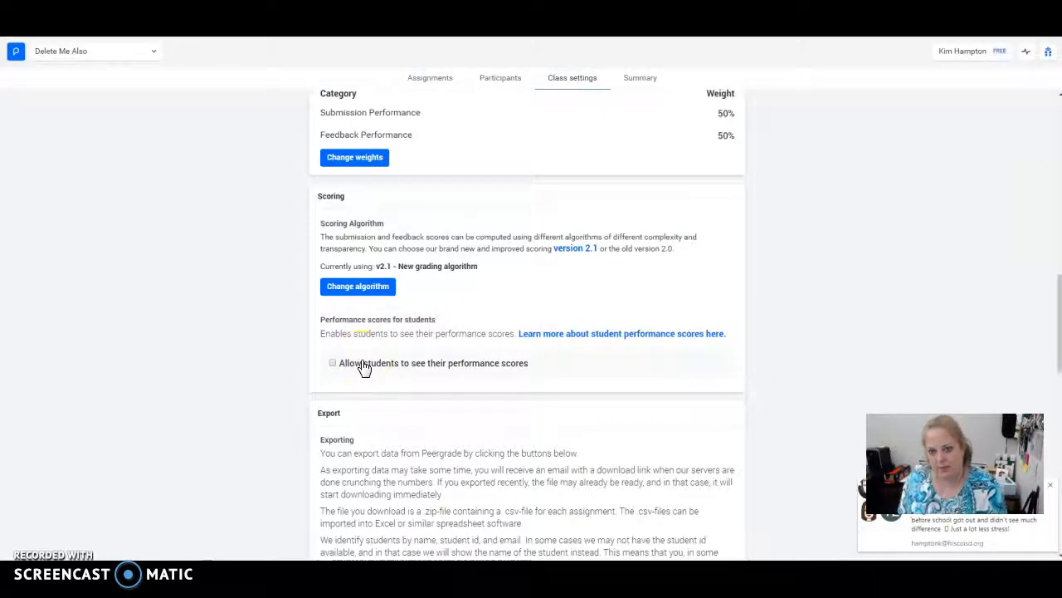
left_click(355, 373)
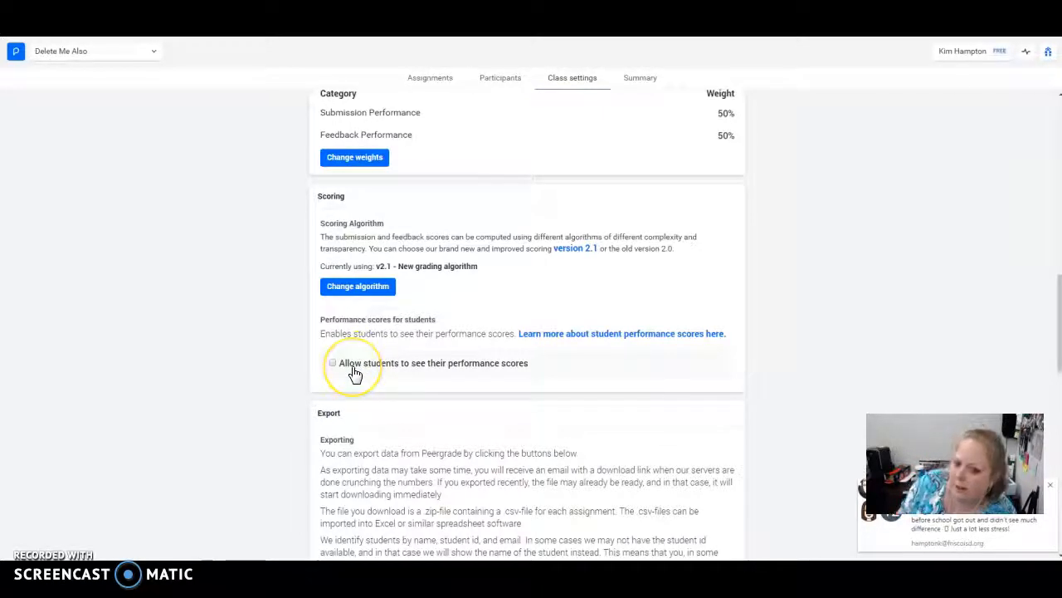
left_click(473, 375)
scroll(464, 400, "down", 3)
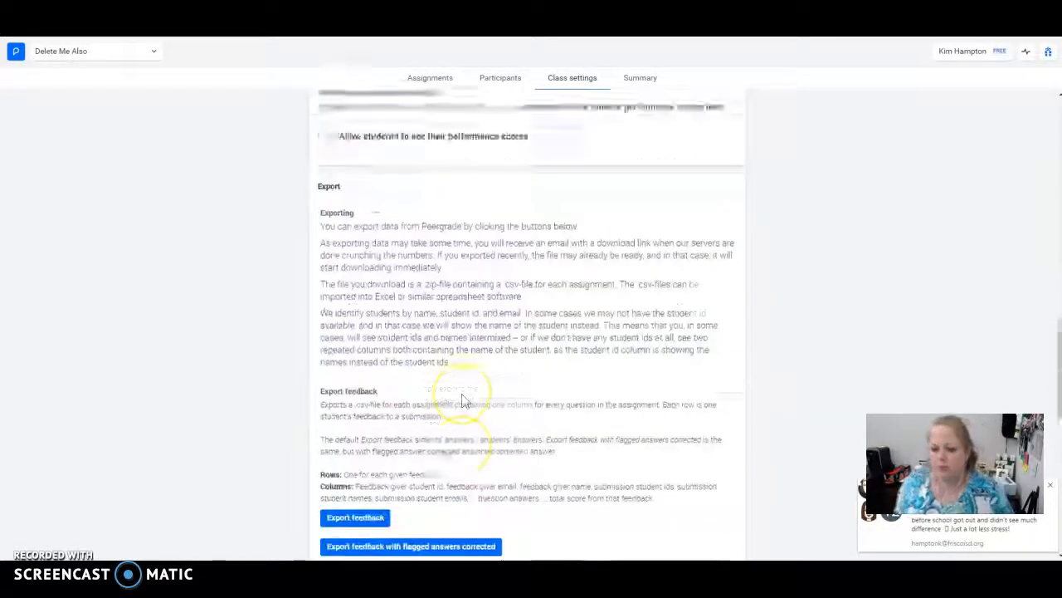
scroll(465, 401, "up", 5)
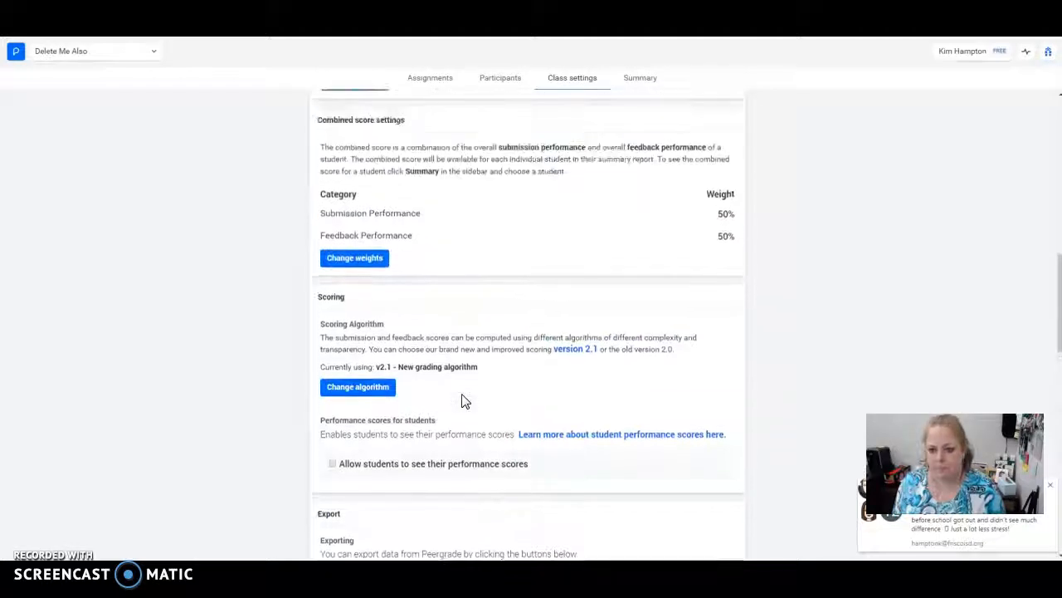
Review the class's combined score and assignment weights, return to its assignment list, and dismiss the chat notification.
scroll(465, 401, "up", 1)
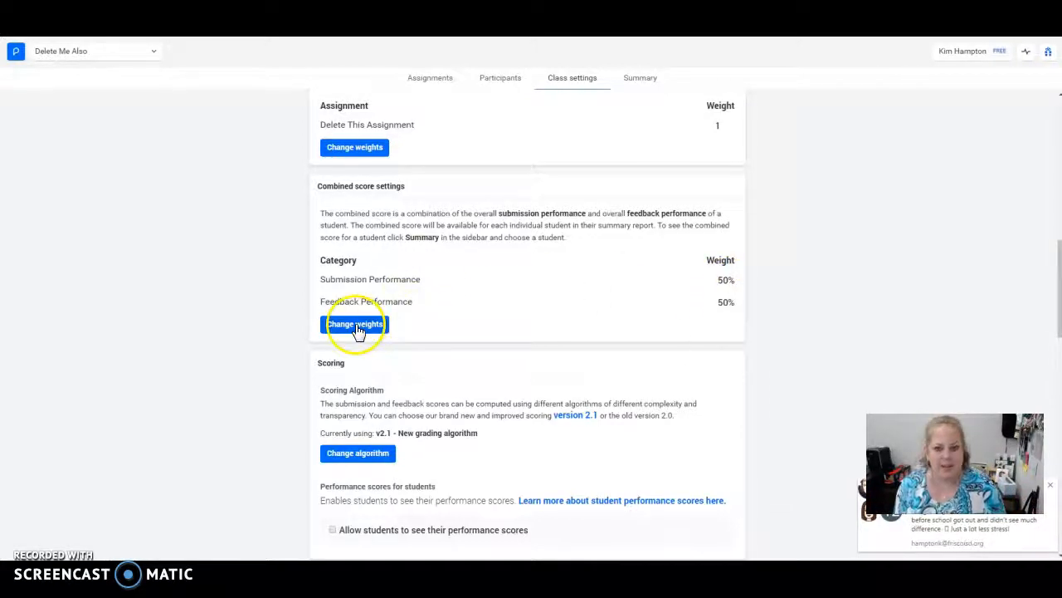
scroll(606, 323, "up", 1)
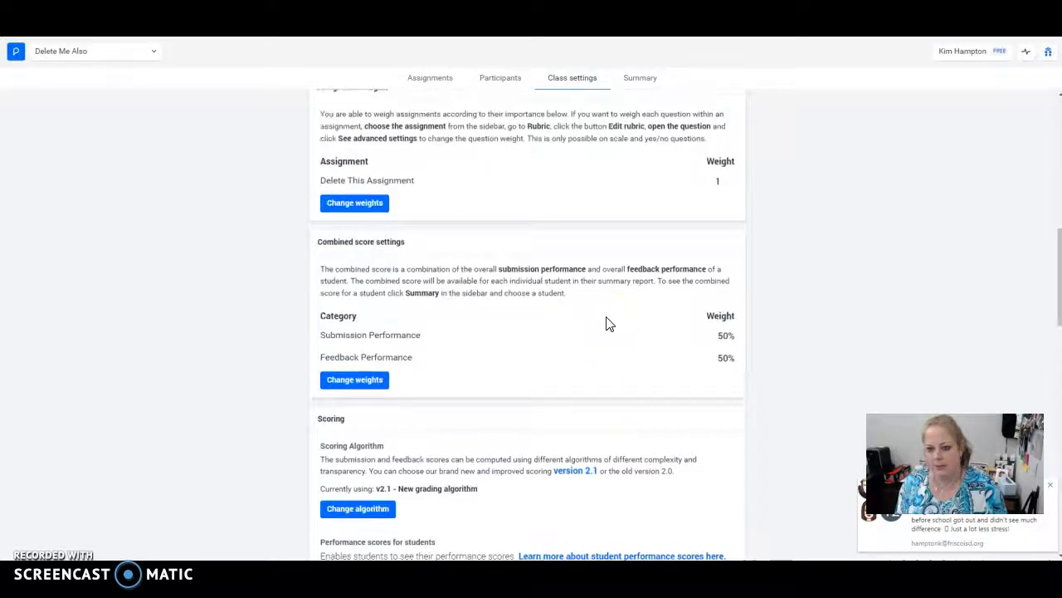
scroll(607, 323, "up", 10)
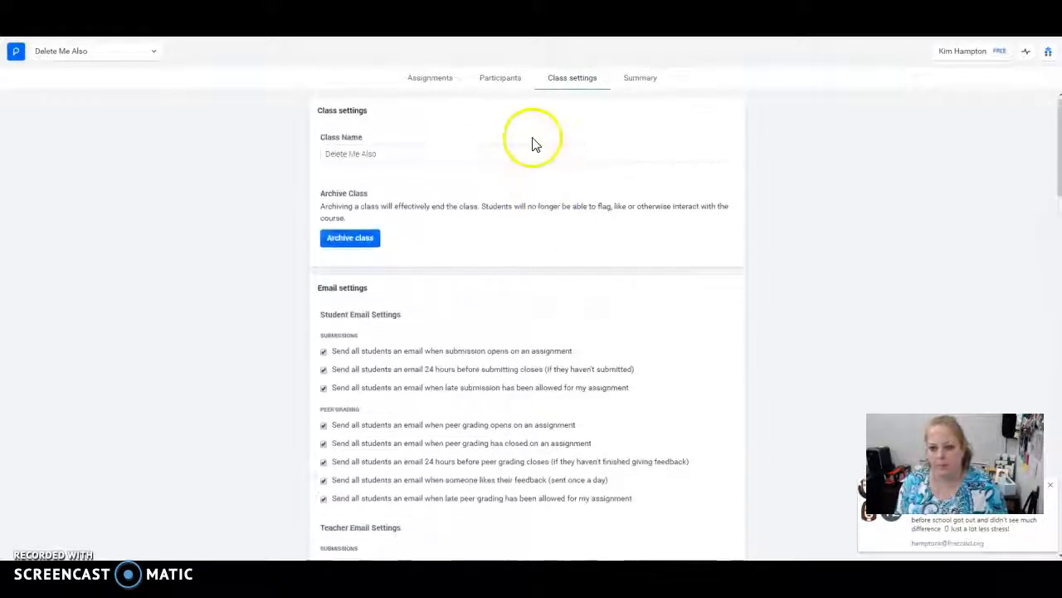
left_click(420, 80)
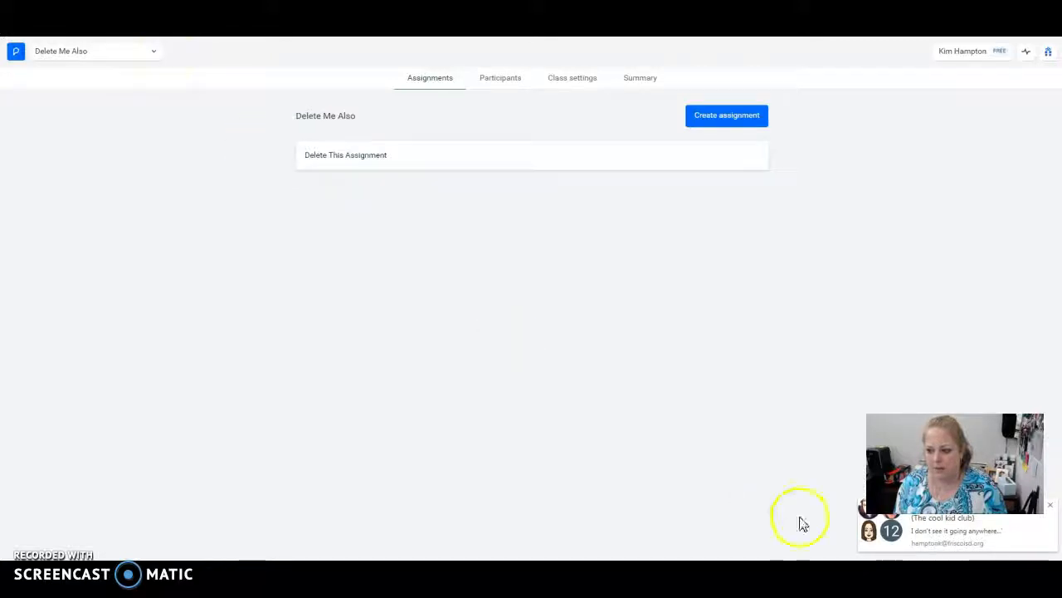
left_click(1052, 512)
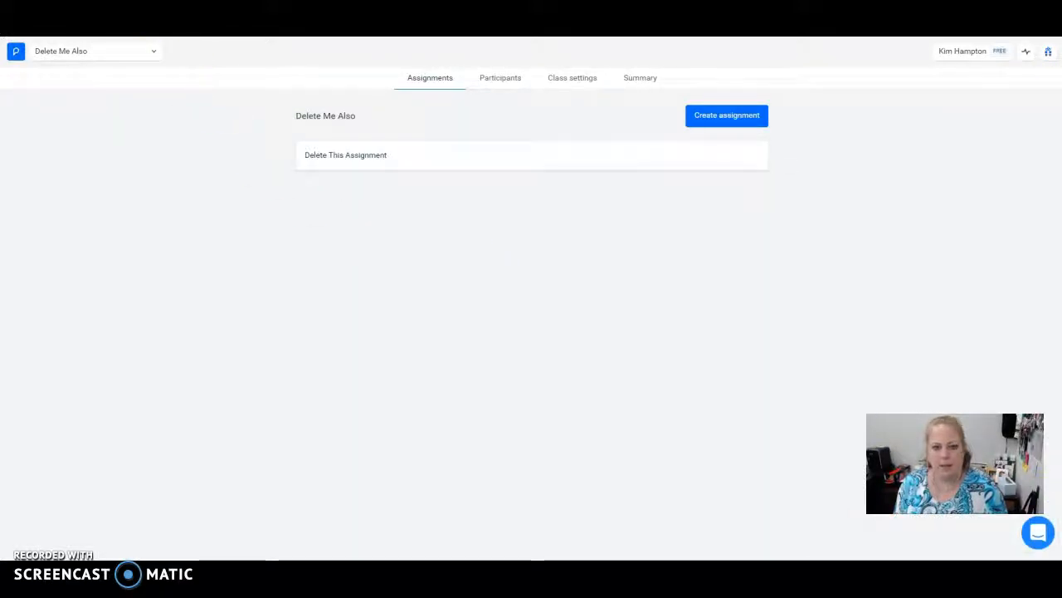
Browse the assignments of the other classes and open "This is a practice assignment" in Leveraging Google for ELA.
left_click(156, 52)
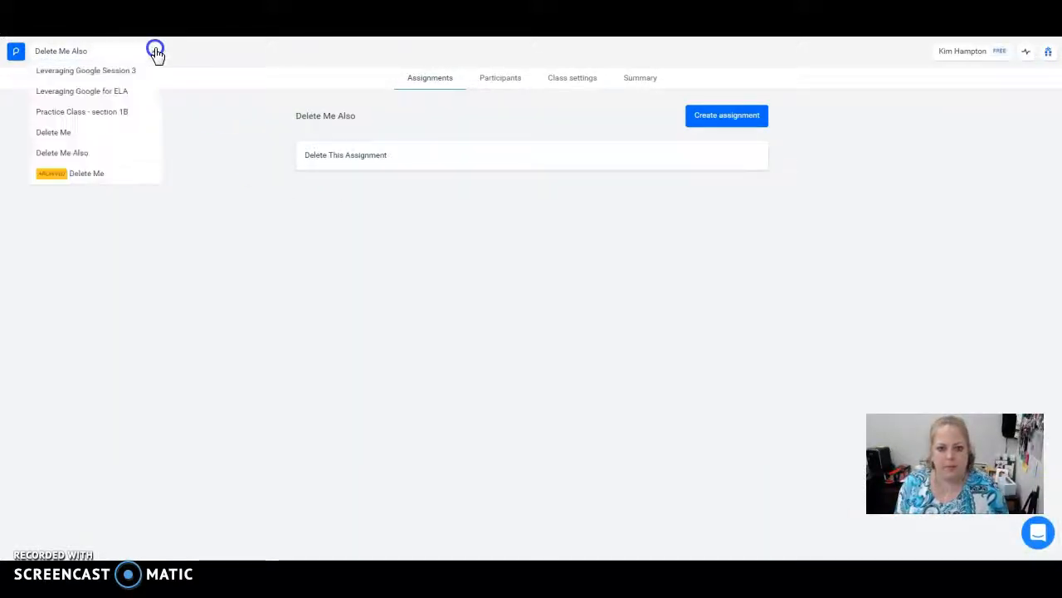
left_click(116, 92)
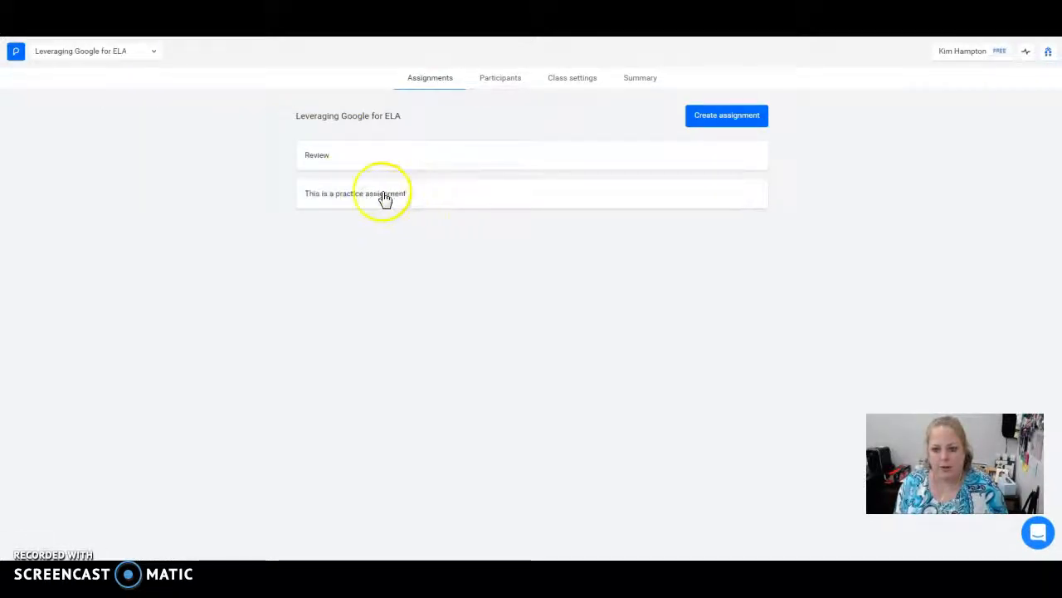
left_click(156, 54)
left_click(140, 73)
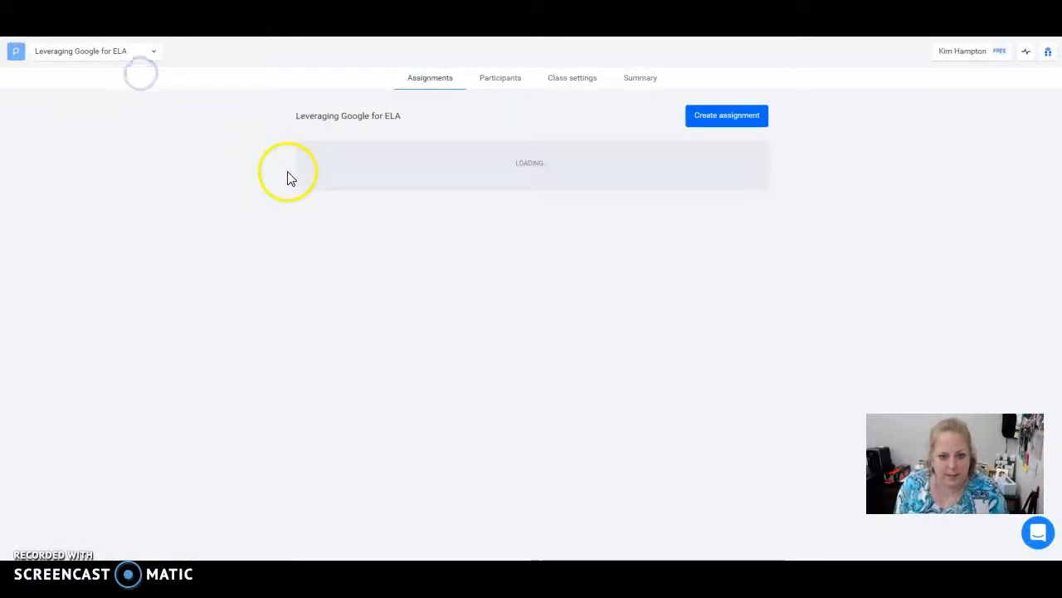
left_click(154, 54)
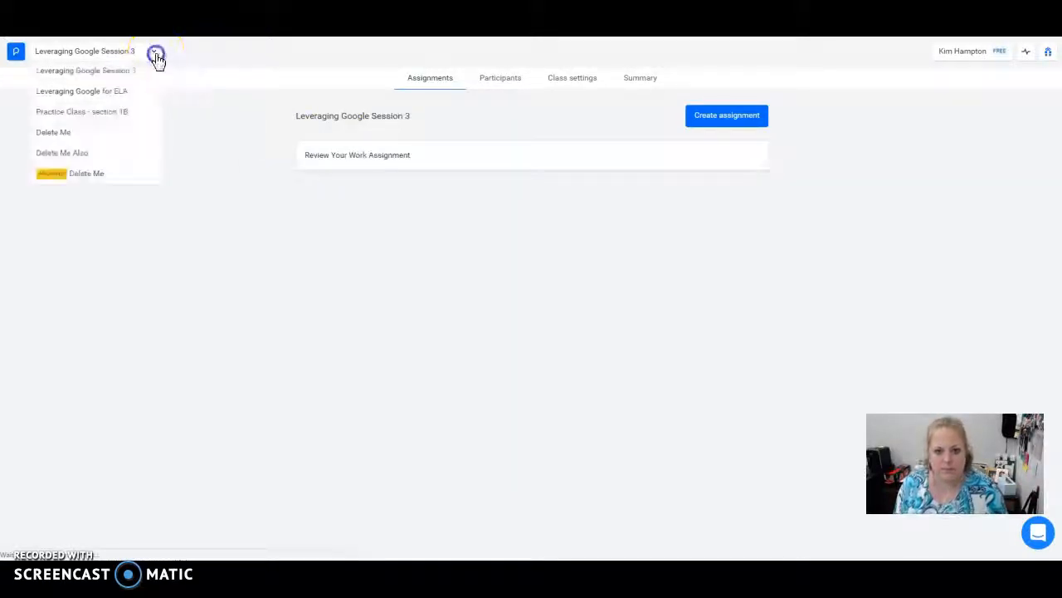
left_click(130, 113)
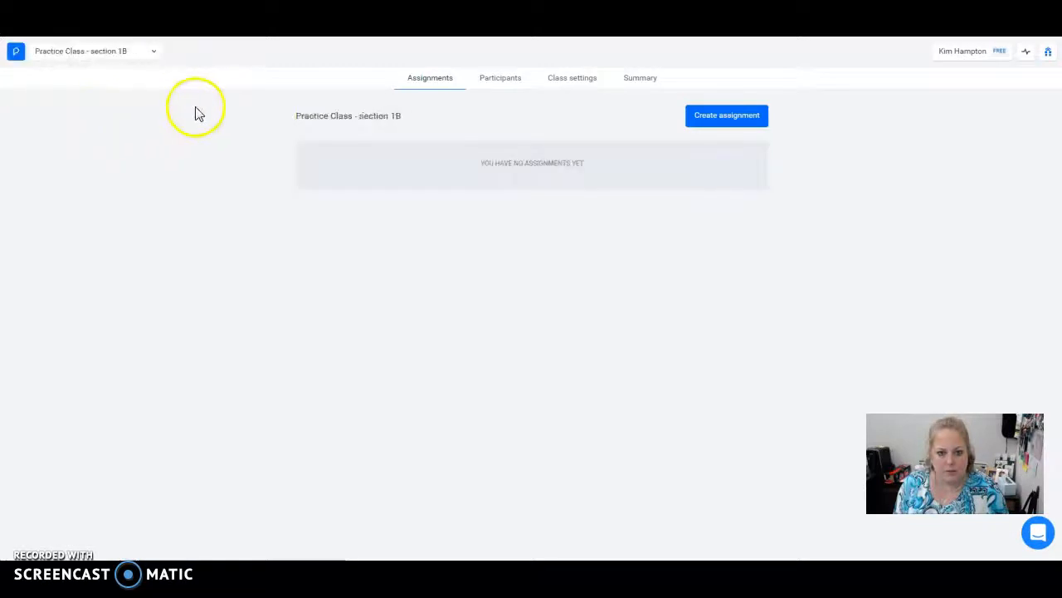
left_click(154, 53)
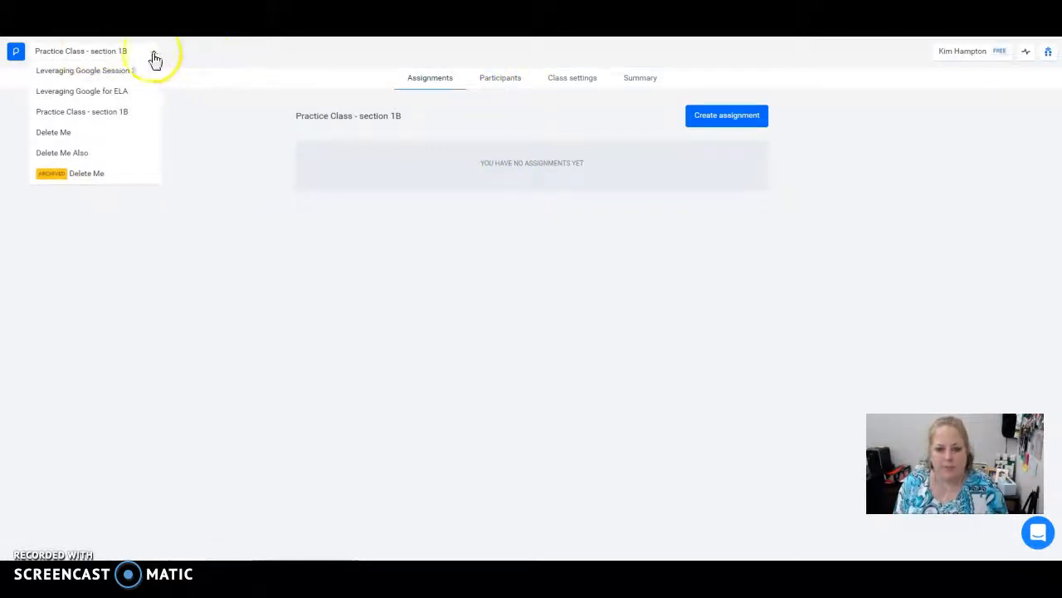
left_click(119, 92)
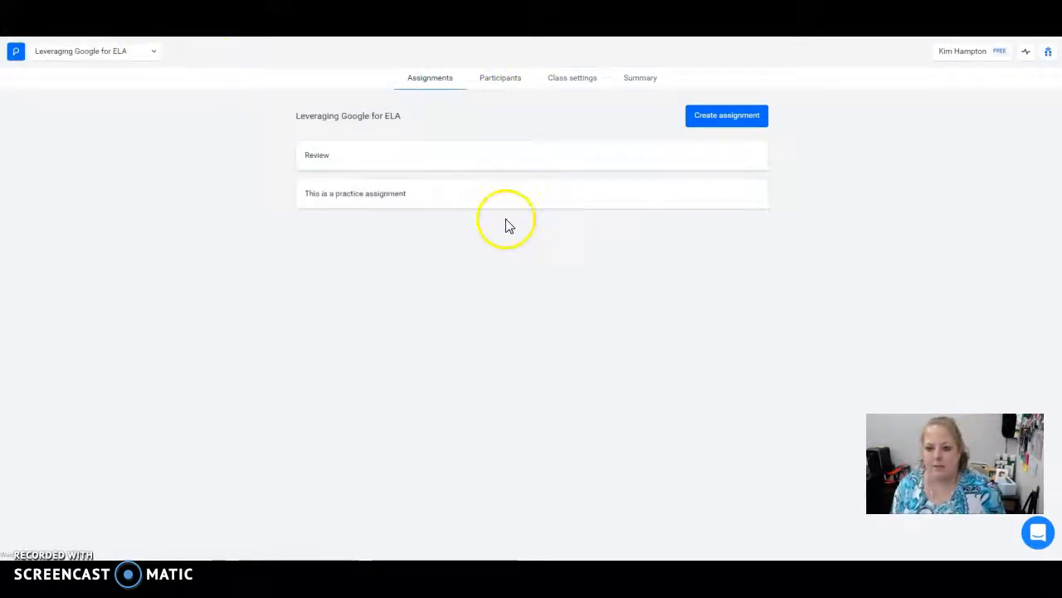
left_click(373, 193)
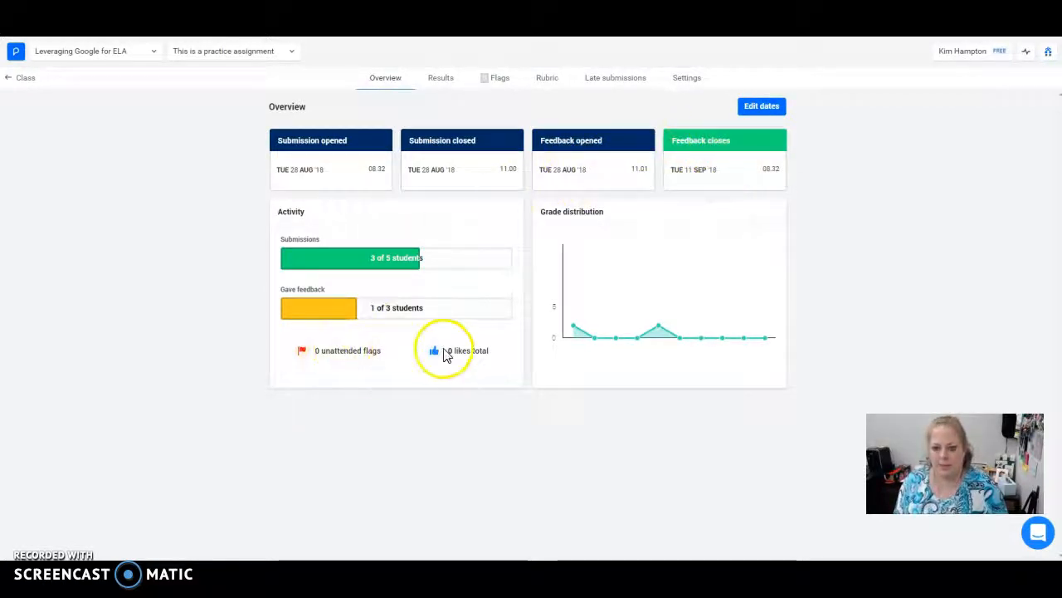
Inspect the late-submission deadline options for all students who have not submitted work, and close them without allowing late submission.
left_click(601, 80)
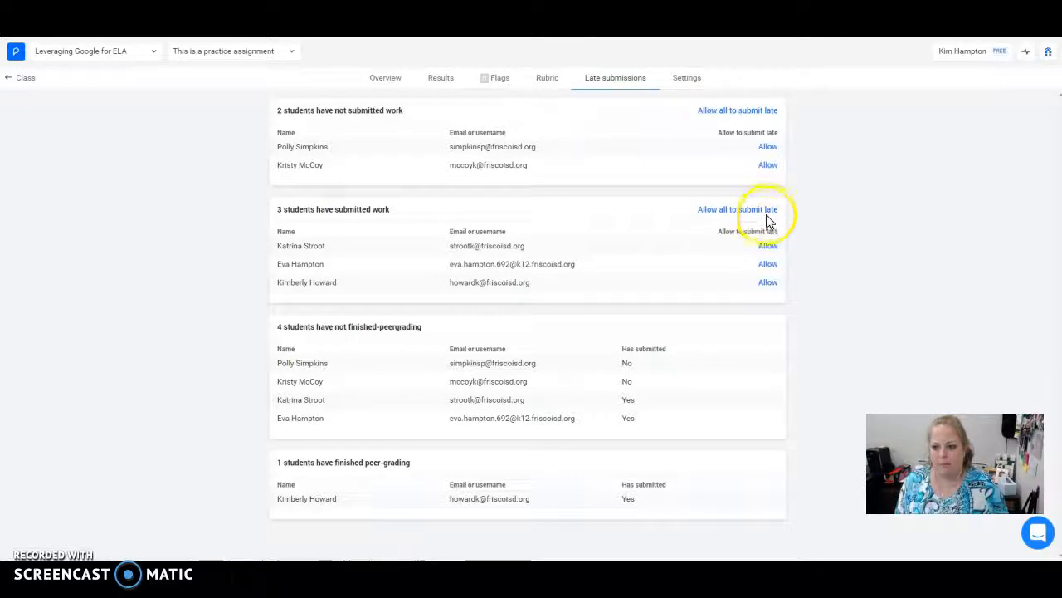
left_click(747, 111)
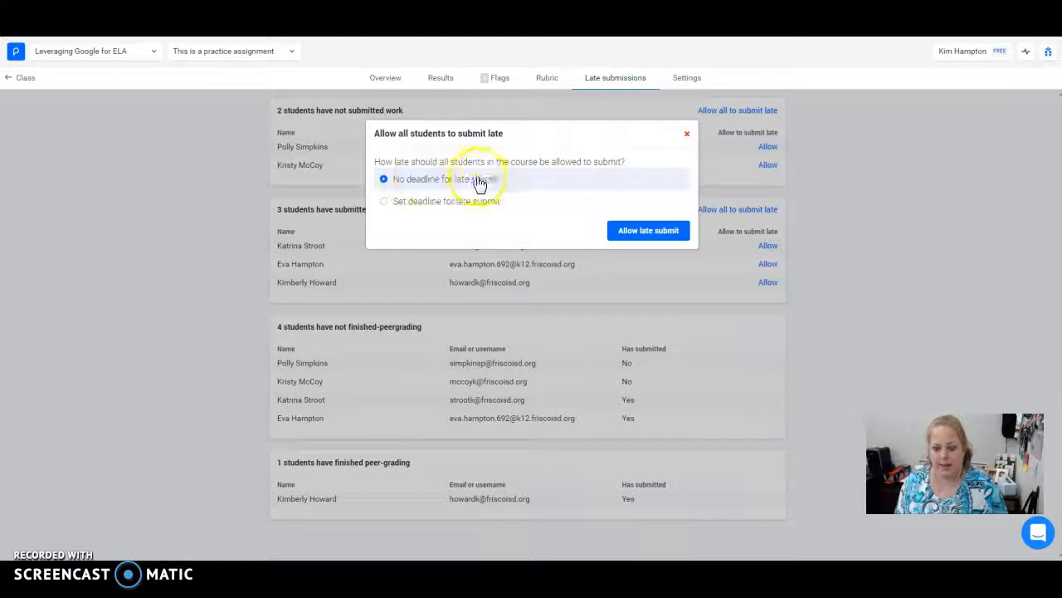
left_click(687, 136)
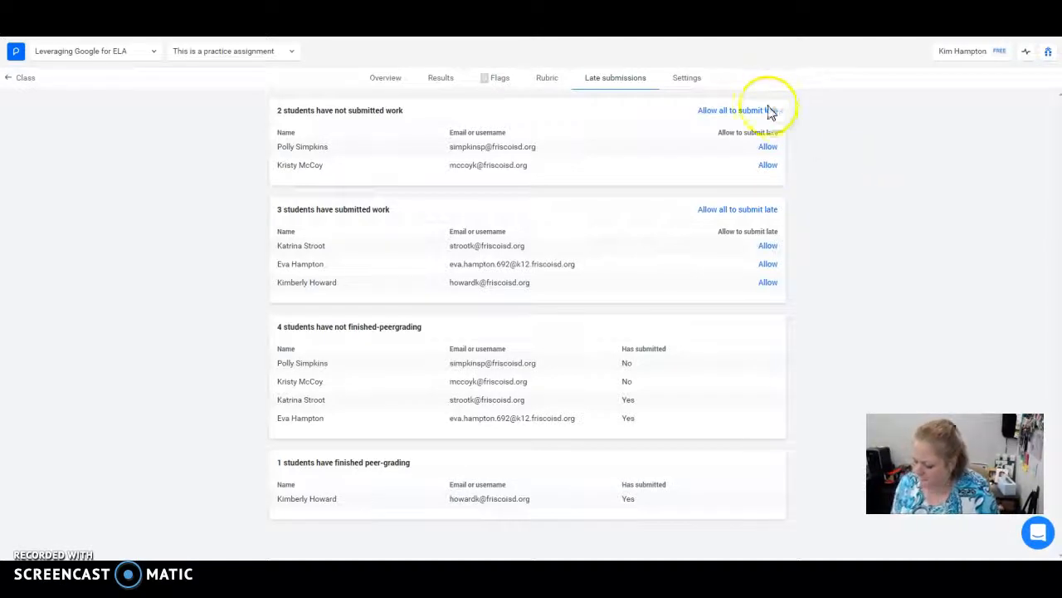
Look through the practice assignment's overview and open its results showing a student's submission beside the feedback.
left_click(450, 84)
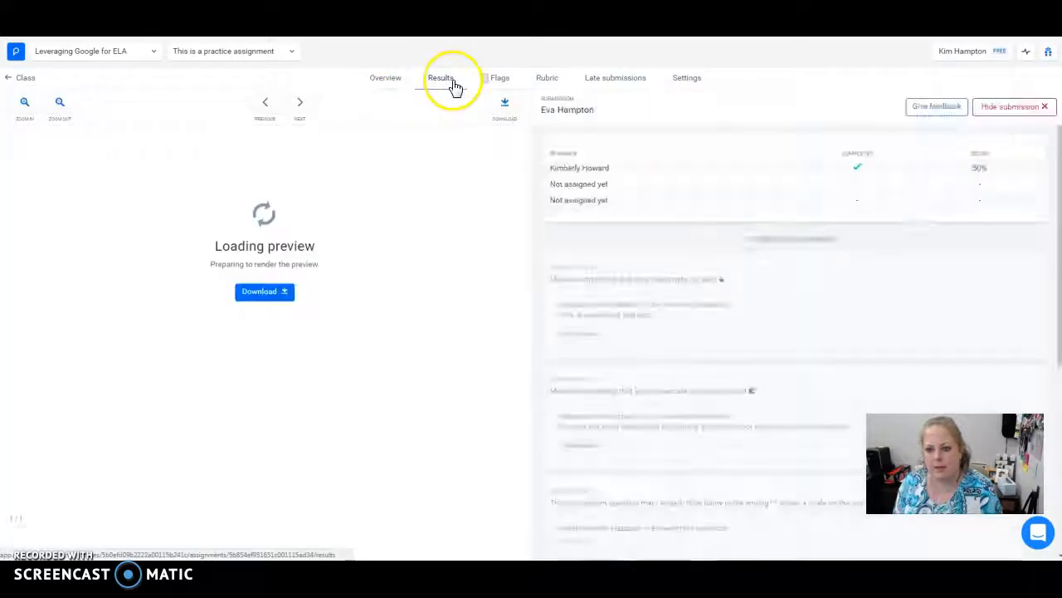
left_click(15, 79)
left_click(354, 193)
left_click(440, 83)
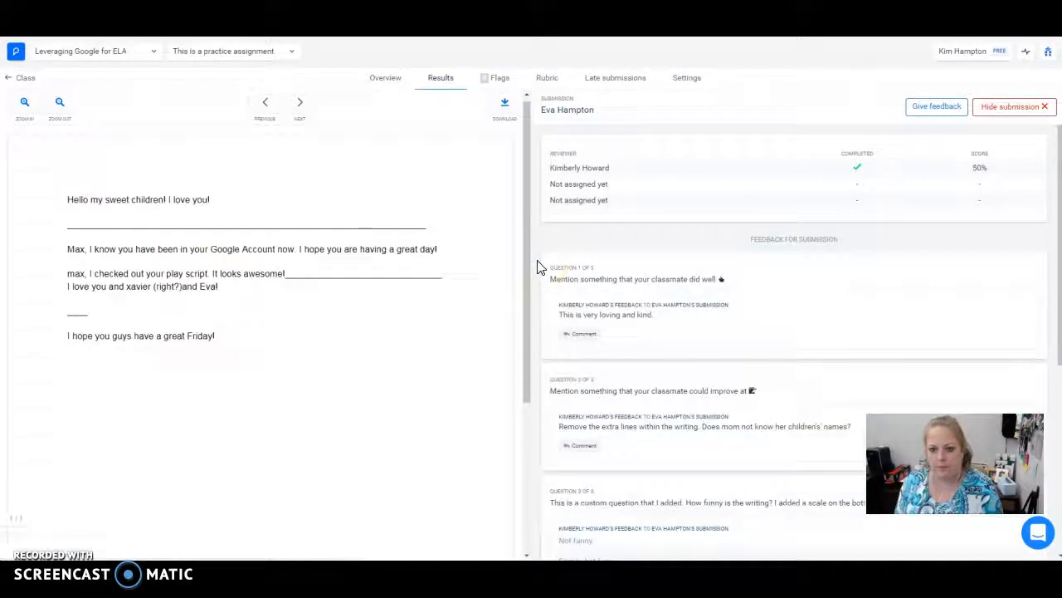
left_click(394, 83)
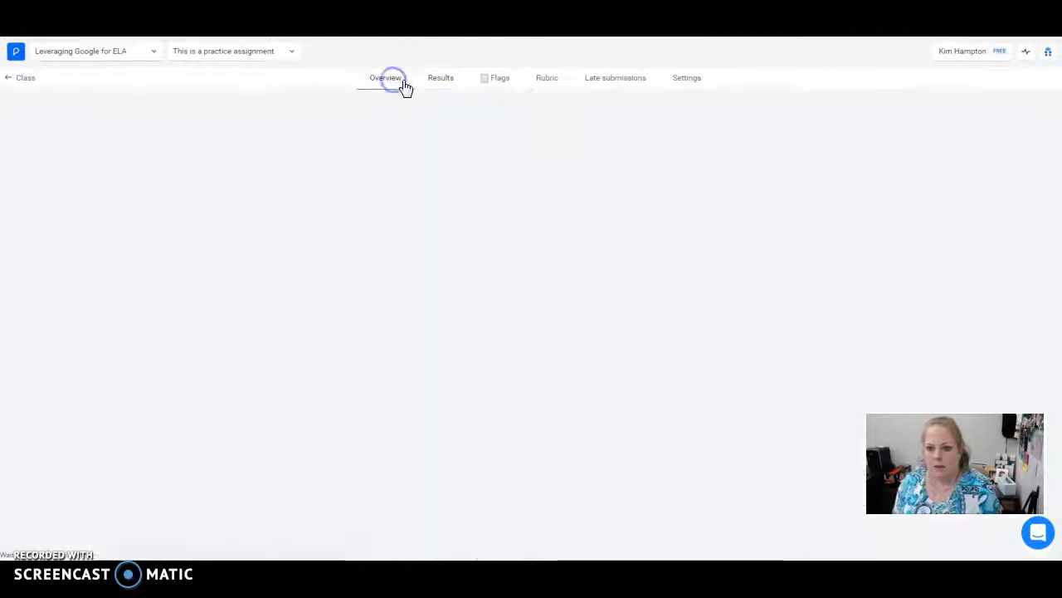
left_click(446, 86)
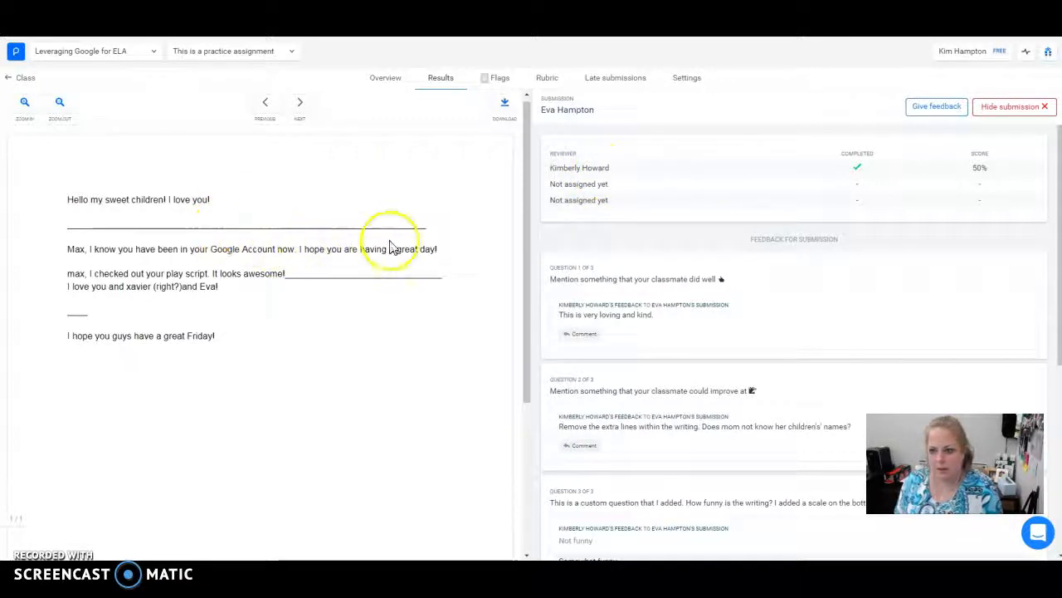
Read the reviewer's feedback on the displayed submission, including the custom question on how funny the writing is and its comment thread.
left_click_drag(579, 167, 635, 174)
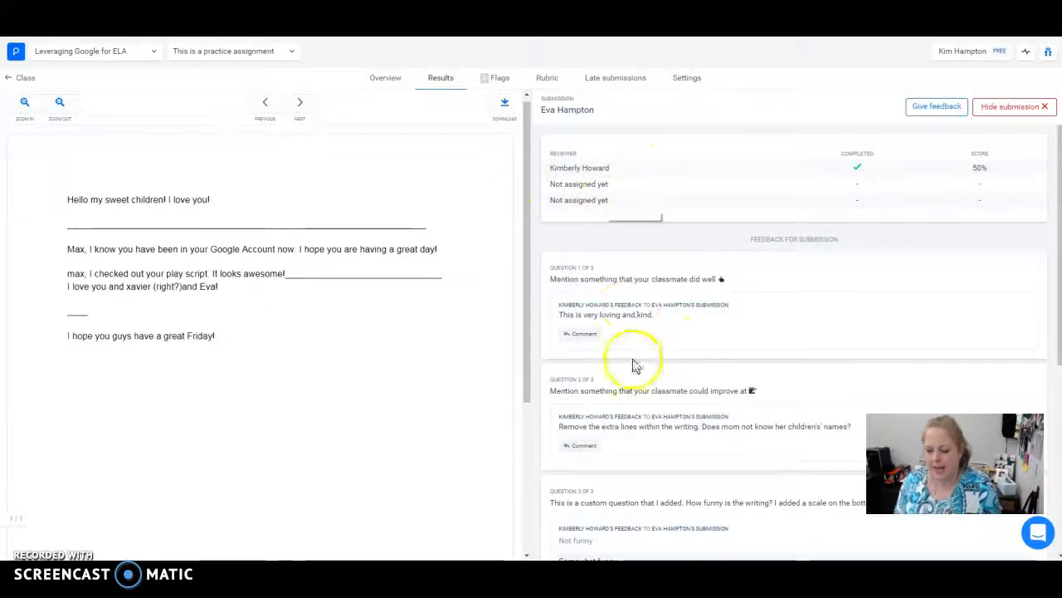
scroll(681, 311, "down", 3)
left_click(288, 273)
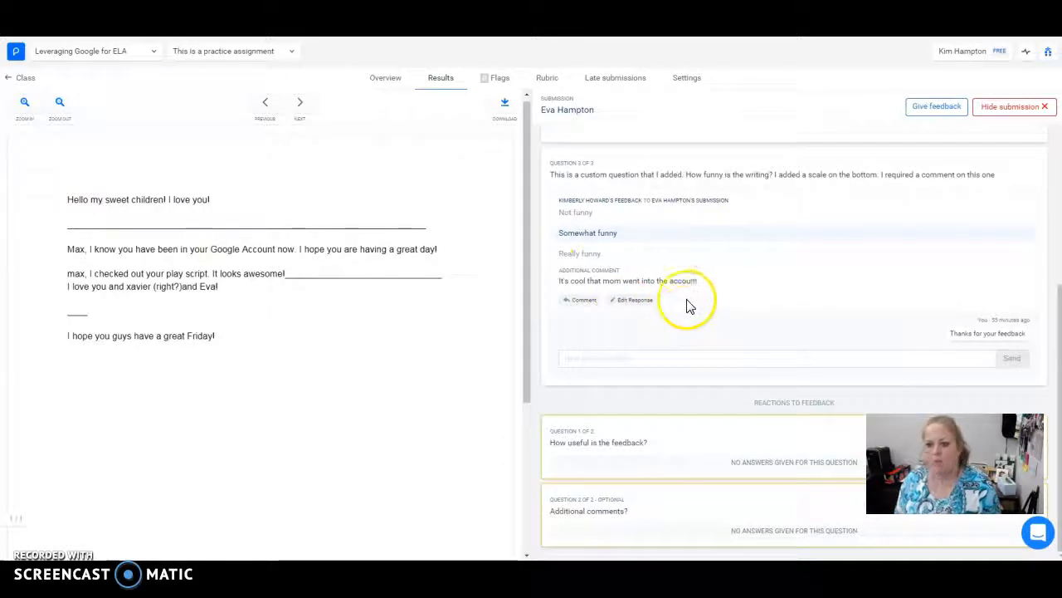
scroll(686, 307, "up", 1)
left_click_drag(561, 254, 623, 254)
left_click(610, 255)
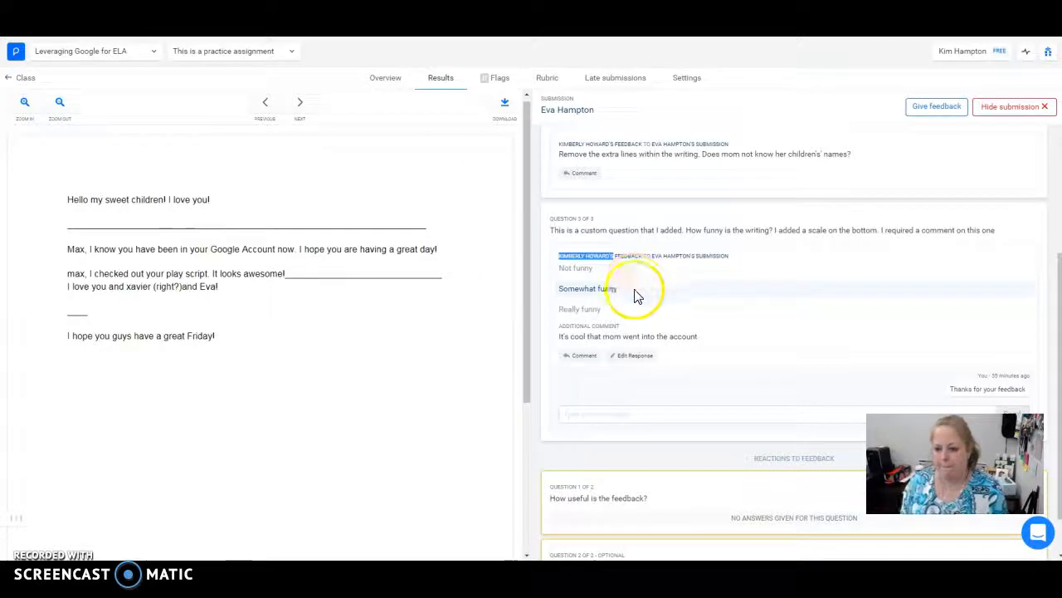
scroll(635, 294, "down", 1)
left_click(611, 357)
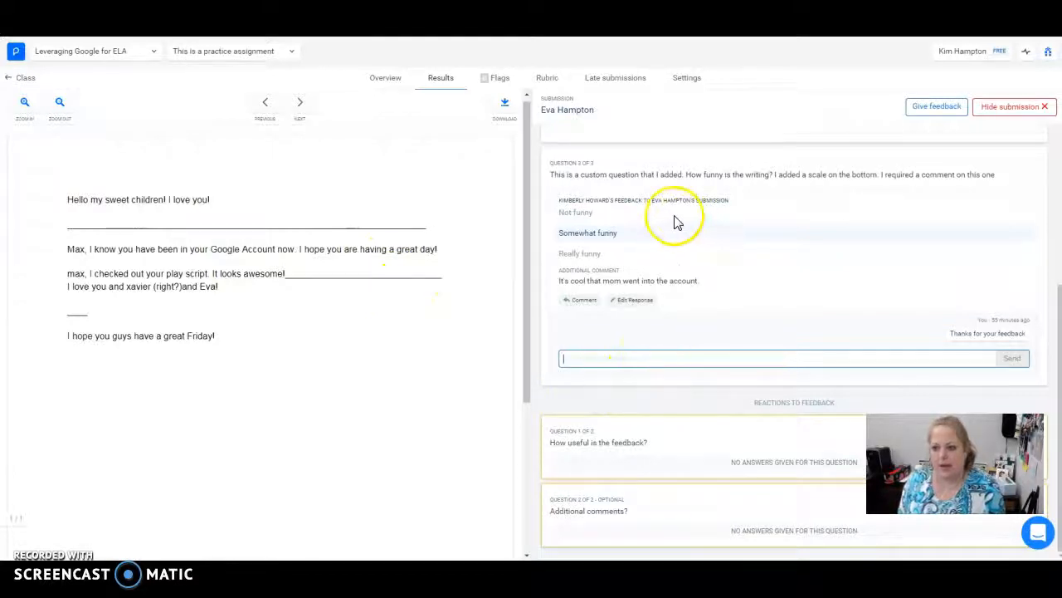
left_click_drag(560, 201, 734, 206)
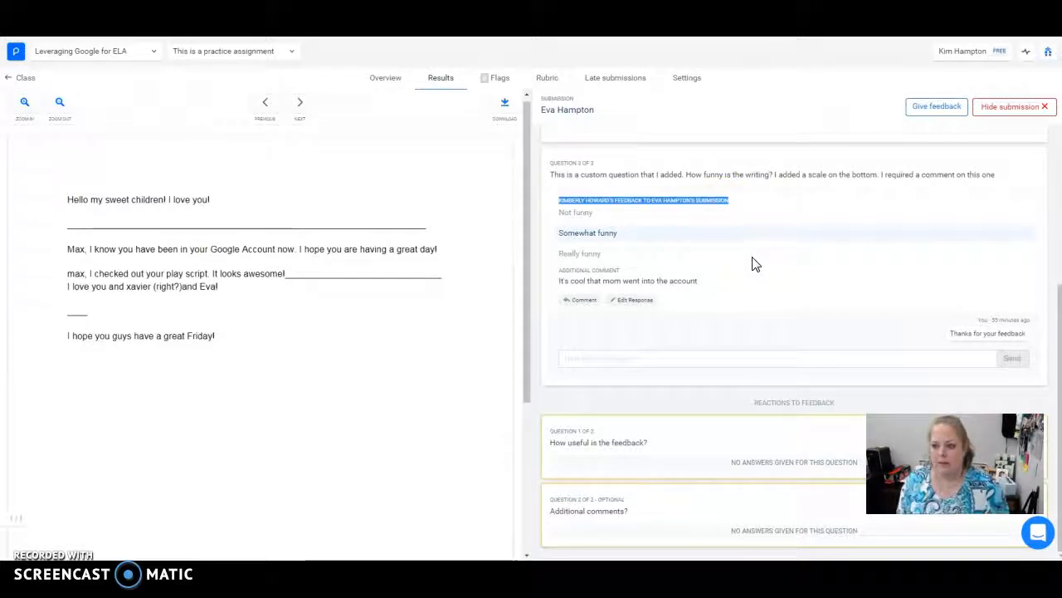
Hide the submission document to list all submissions, and read the feedback given on the last student's submission.
left_click(1037, 112)
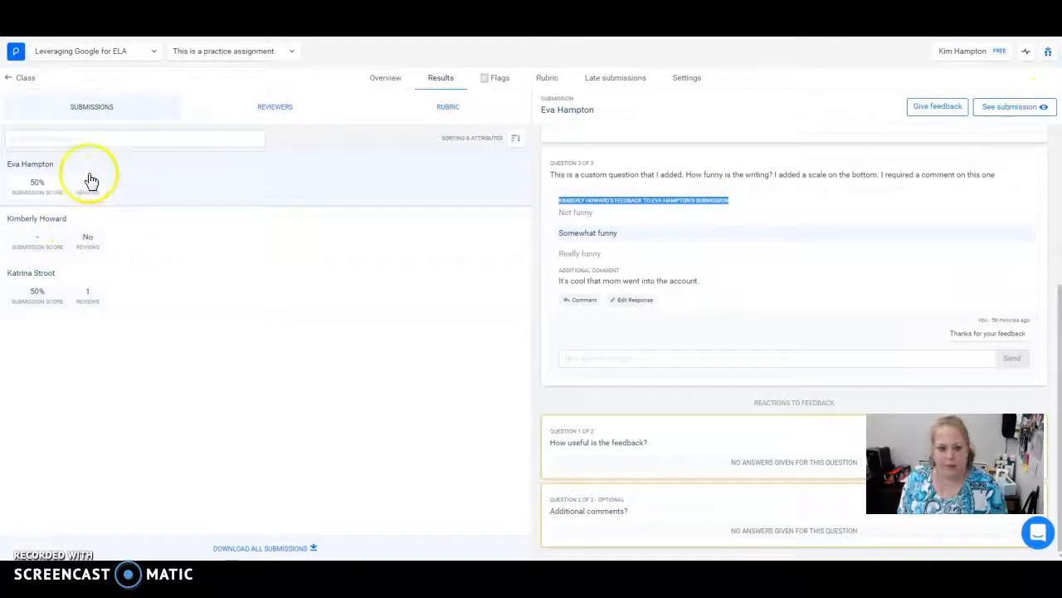
left_click(40, 301)
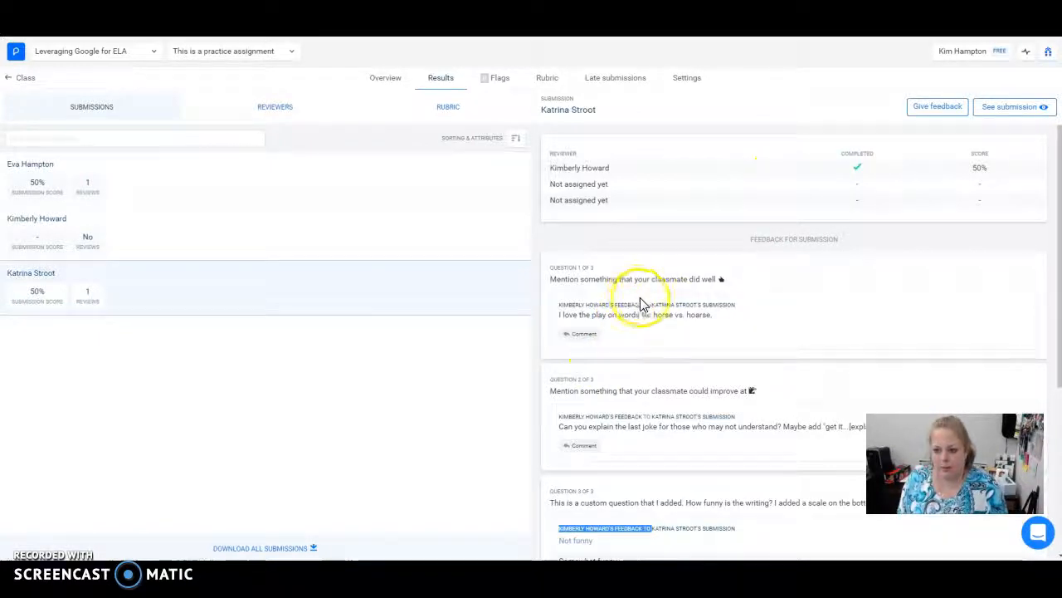
scroll(641, 304, "down", 3)
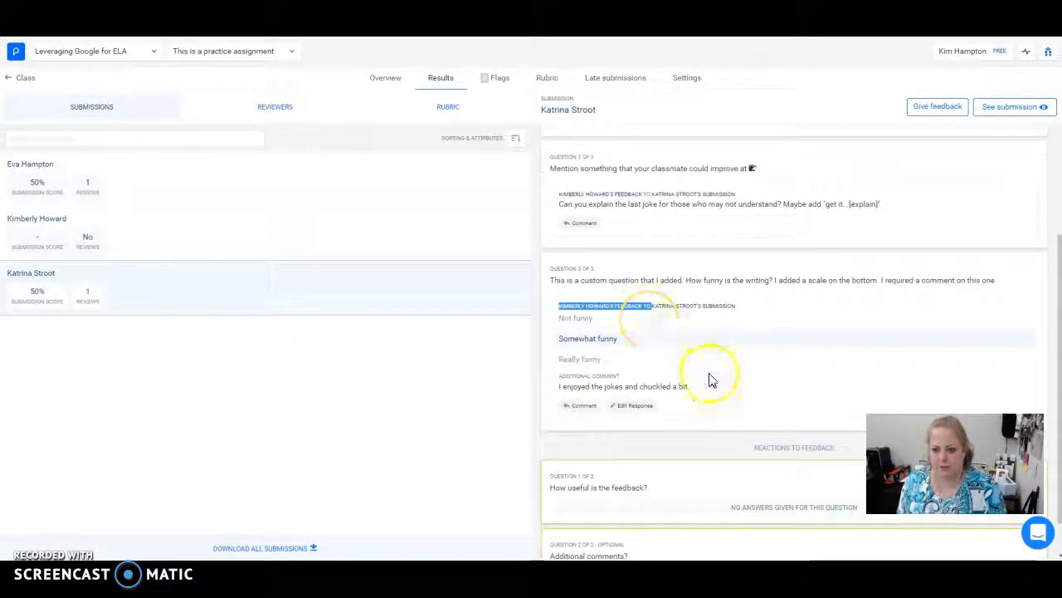
scroll(709, 377, "up", 3)
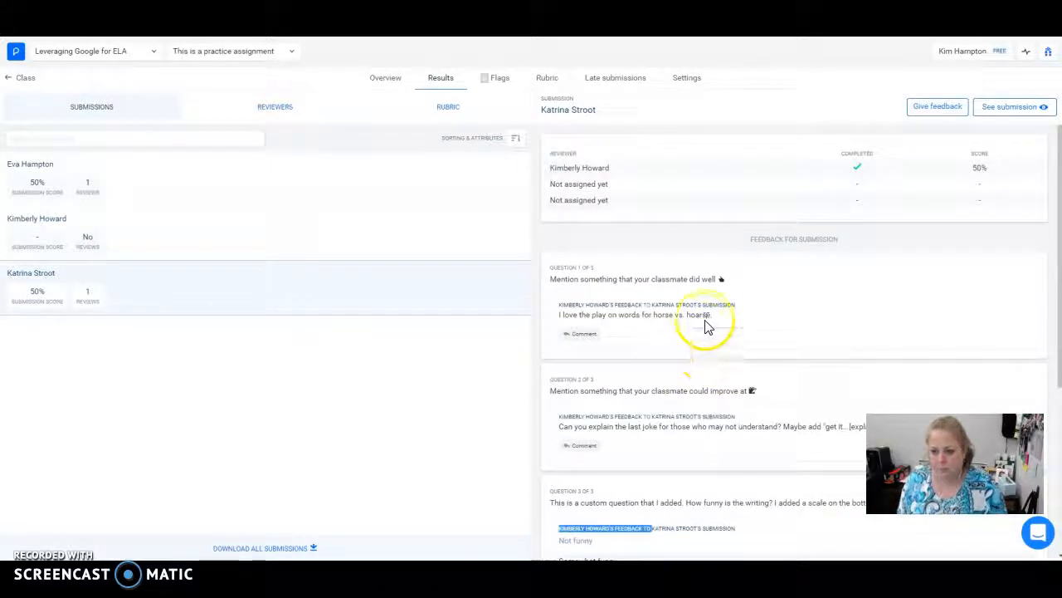
Return to the home page and create a new live session.
left_click(18, 53)
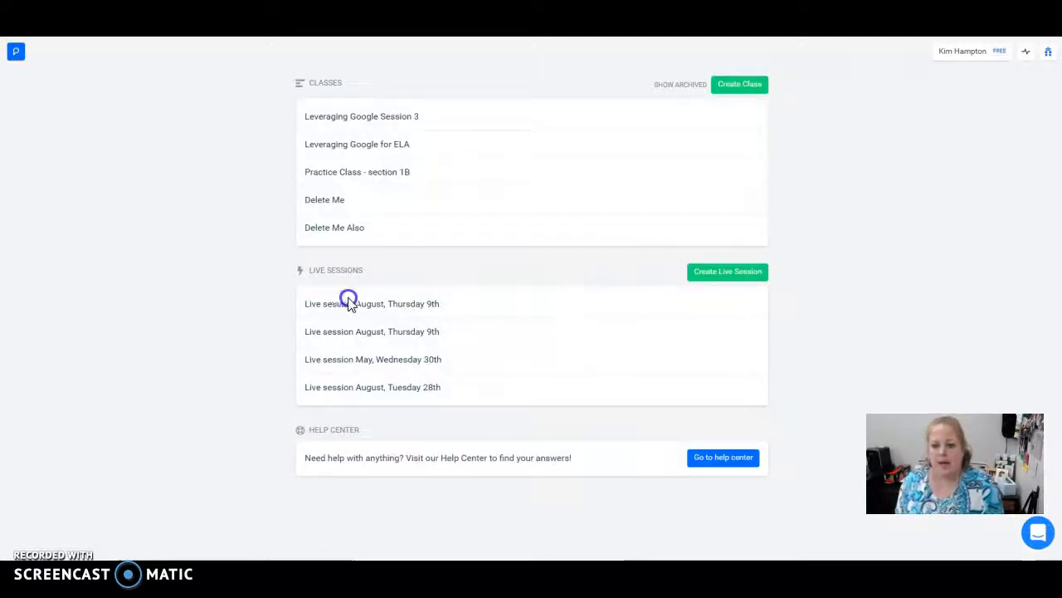
left_click(727, 273)
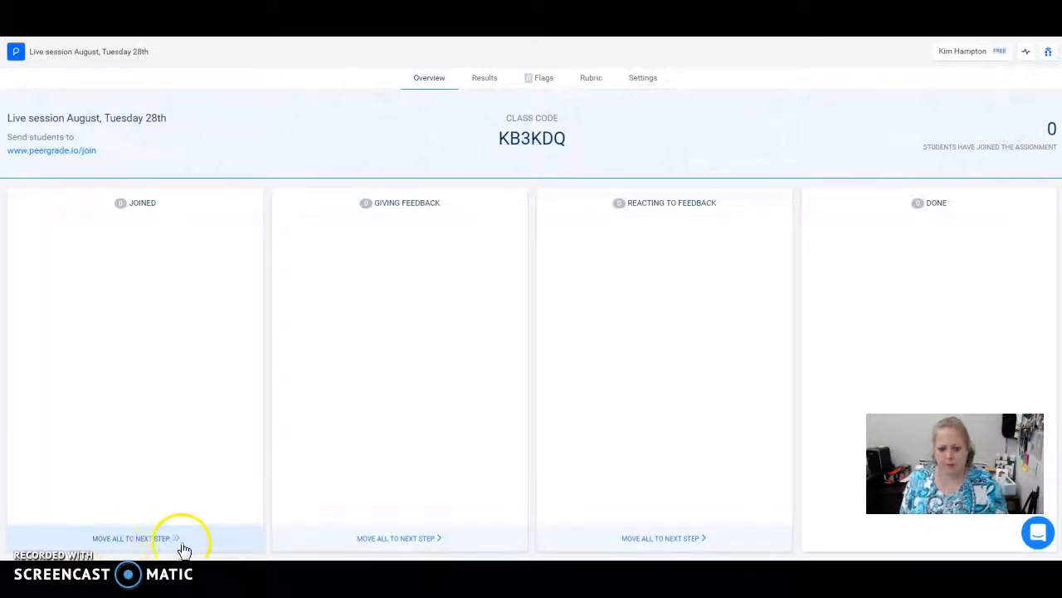
Open "Live session May, Wednesday 30th" from the home page and show the available actions for the first student giving feedback.
left_click(16, 53)
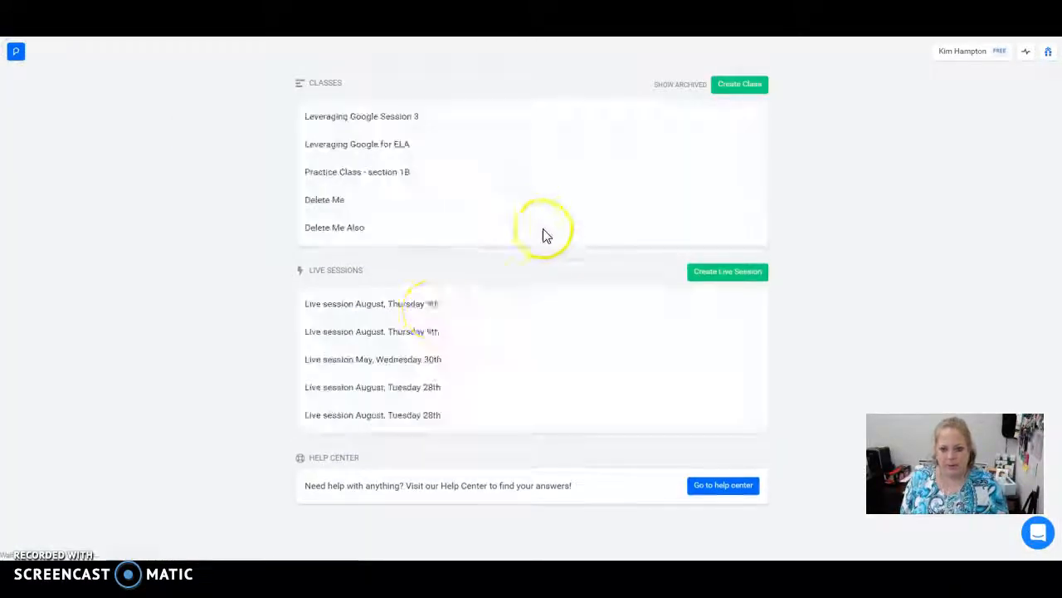
left_click(428, 366)
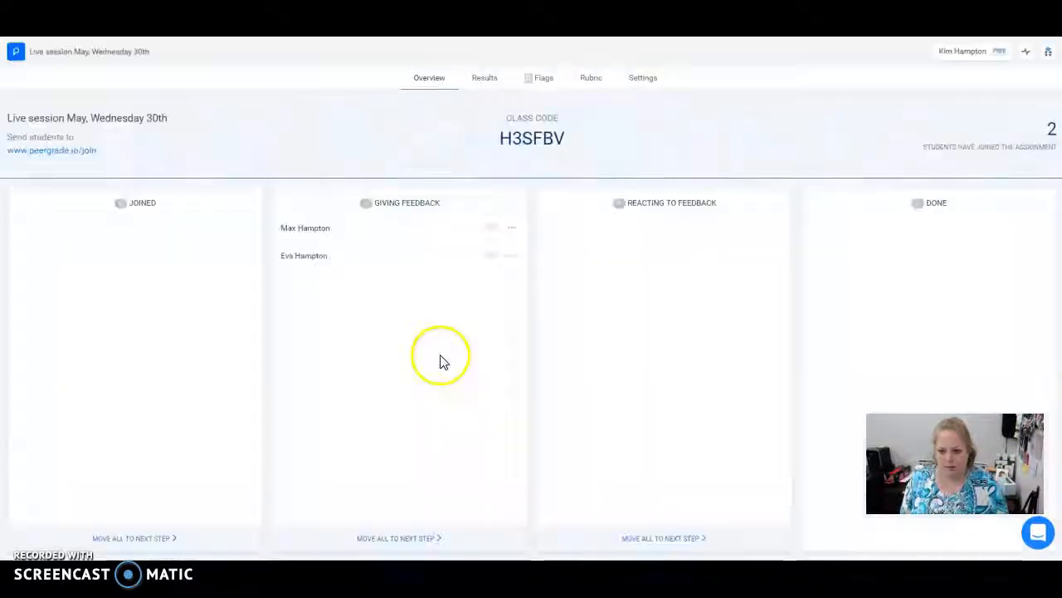
left_click(511, 230)
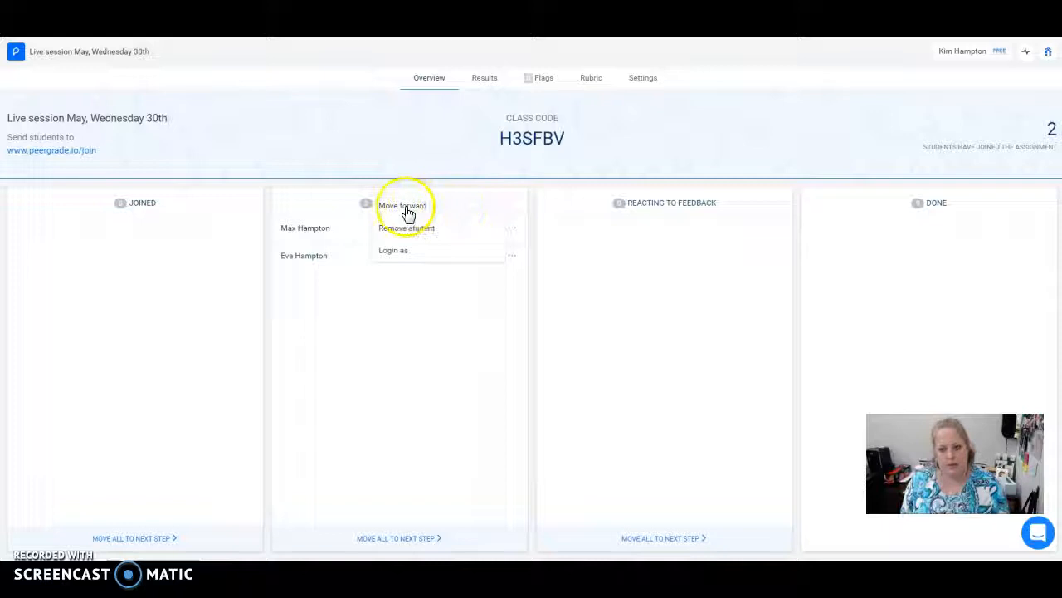